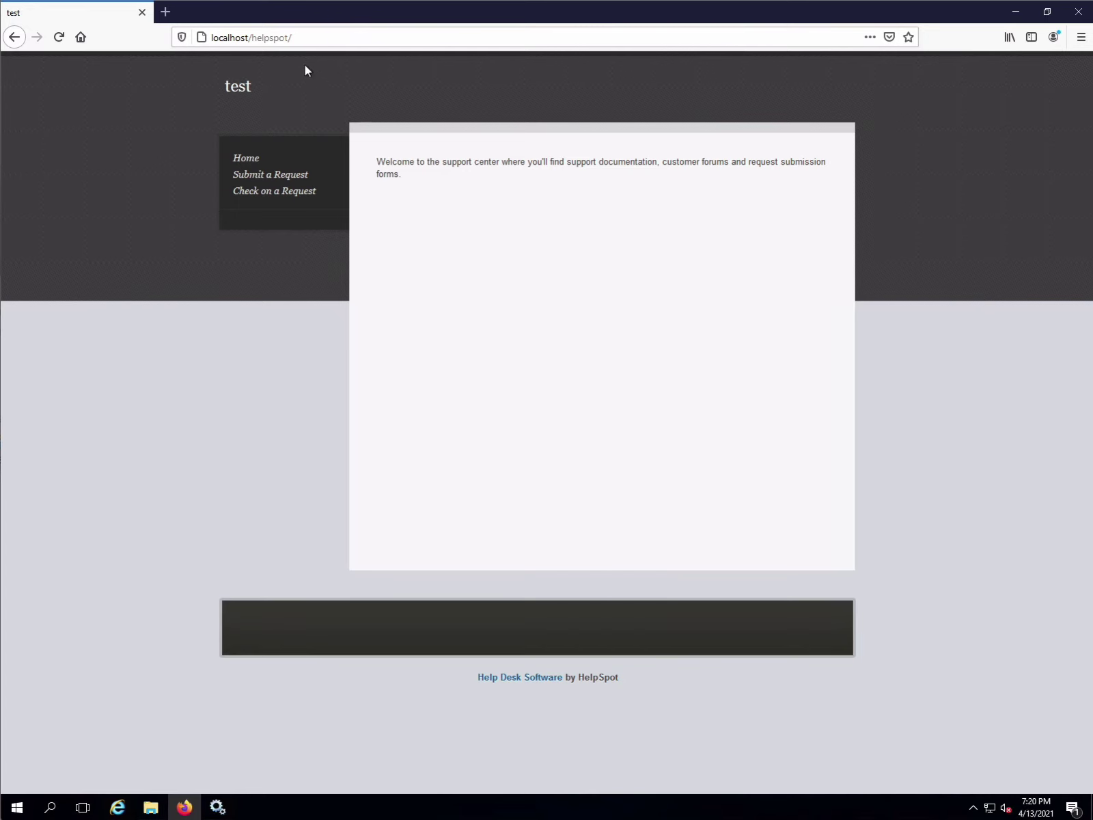
- Append 'admin' to the portal address to load the HelpSpot admin login page
left_click(332, 39)
left_click(333, 39)
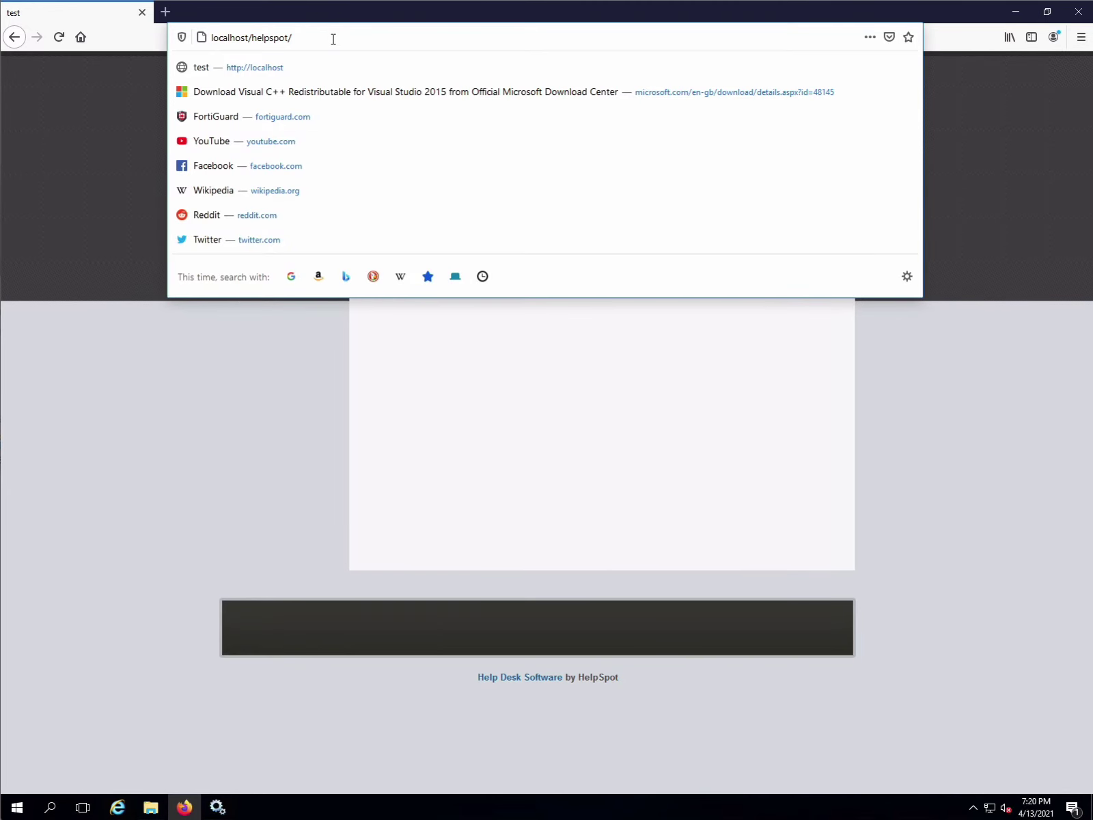
type("admin")
key("Return")
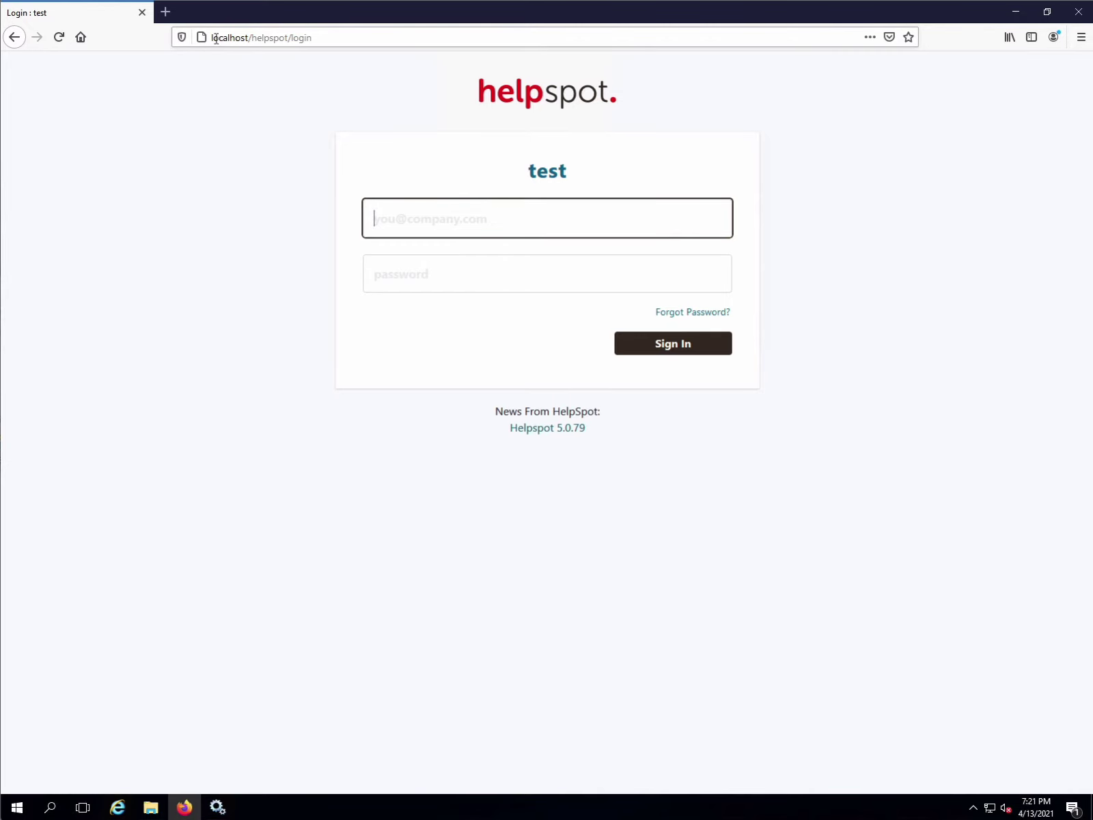
- Trim the address bar back to just 'localhost' and dismiss the suggestions
left_click_drag(253, 39, 374, 48)
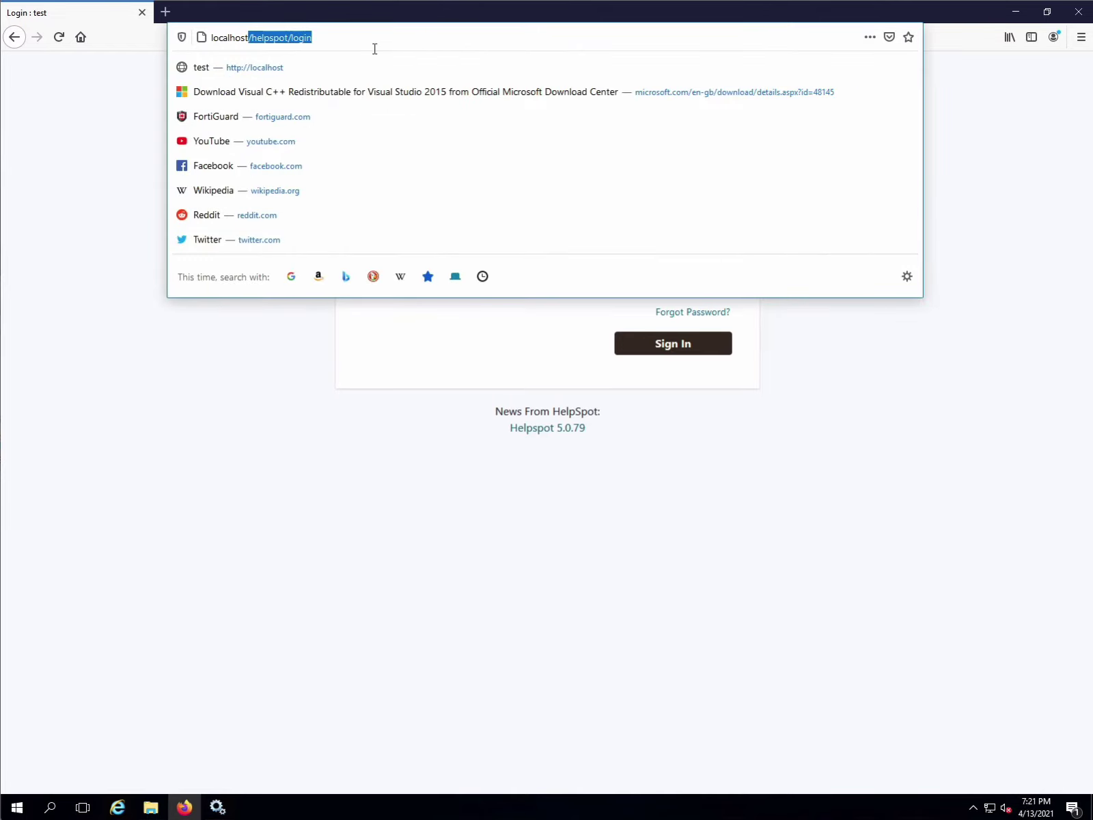
key("BackSpace")
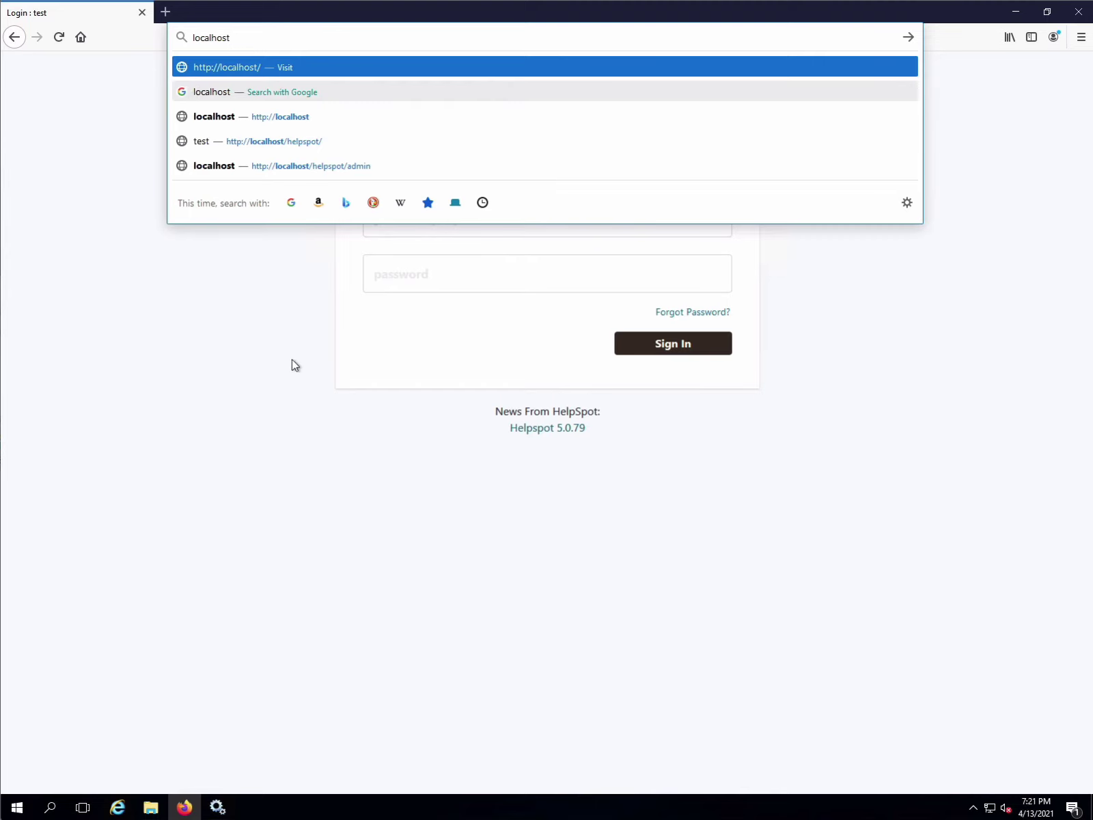
left_click(336, 415)
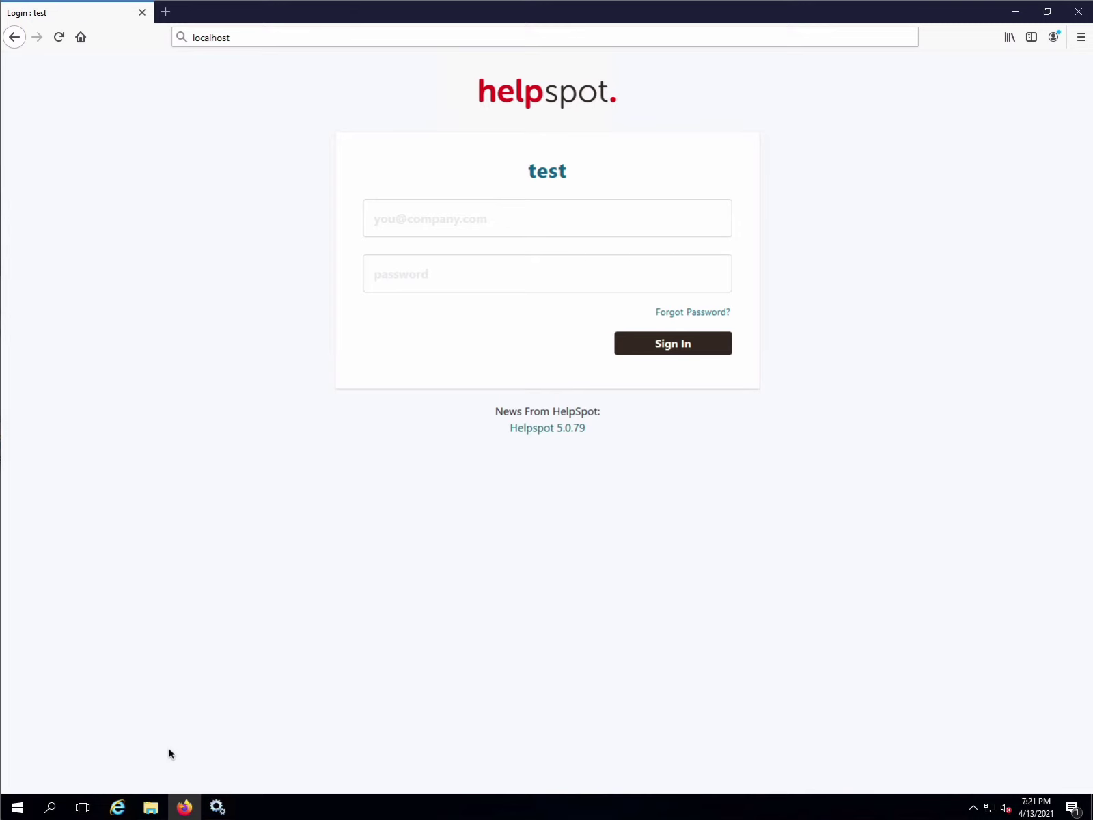
- Open httpd.conf from the apache2 conf folder with Notepad, without making it the default app
left_click(151, 807)
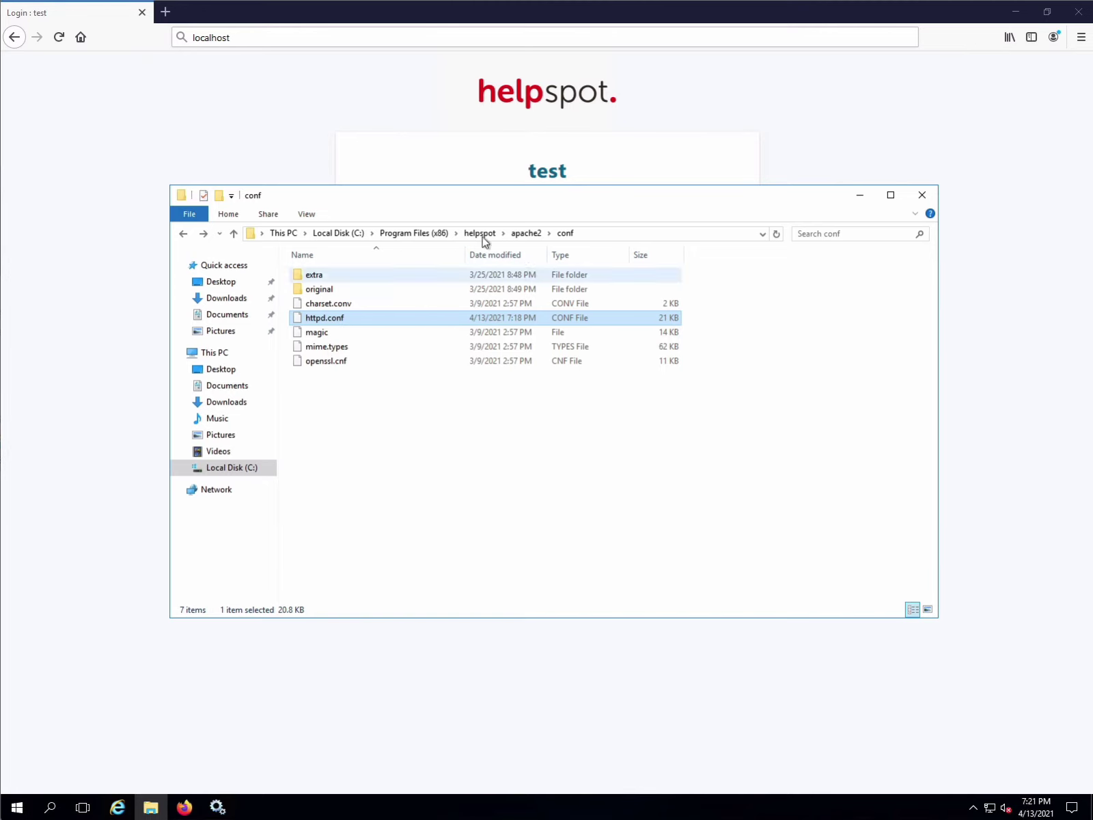
right_click(337, 321)
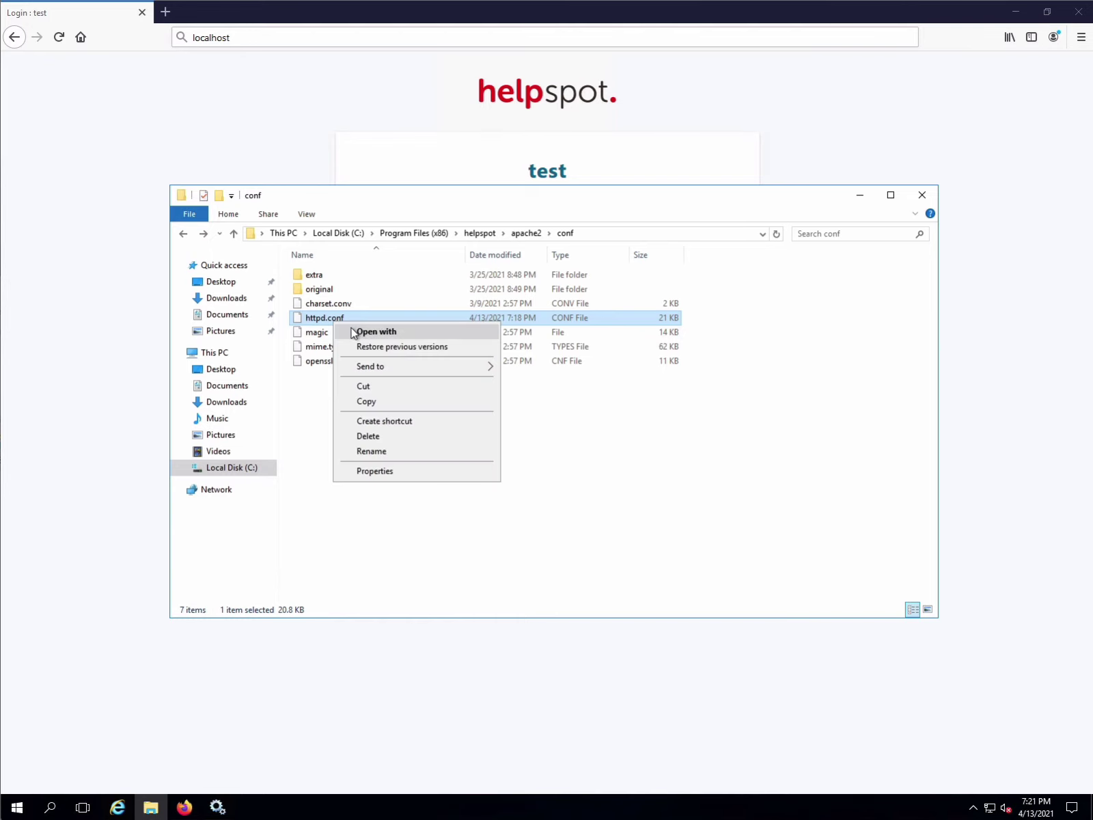
left_click(359, 330)
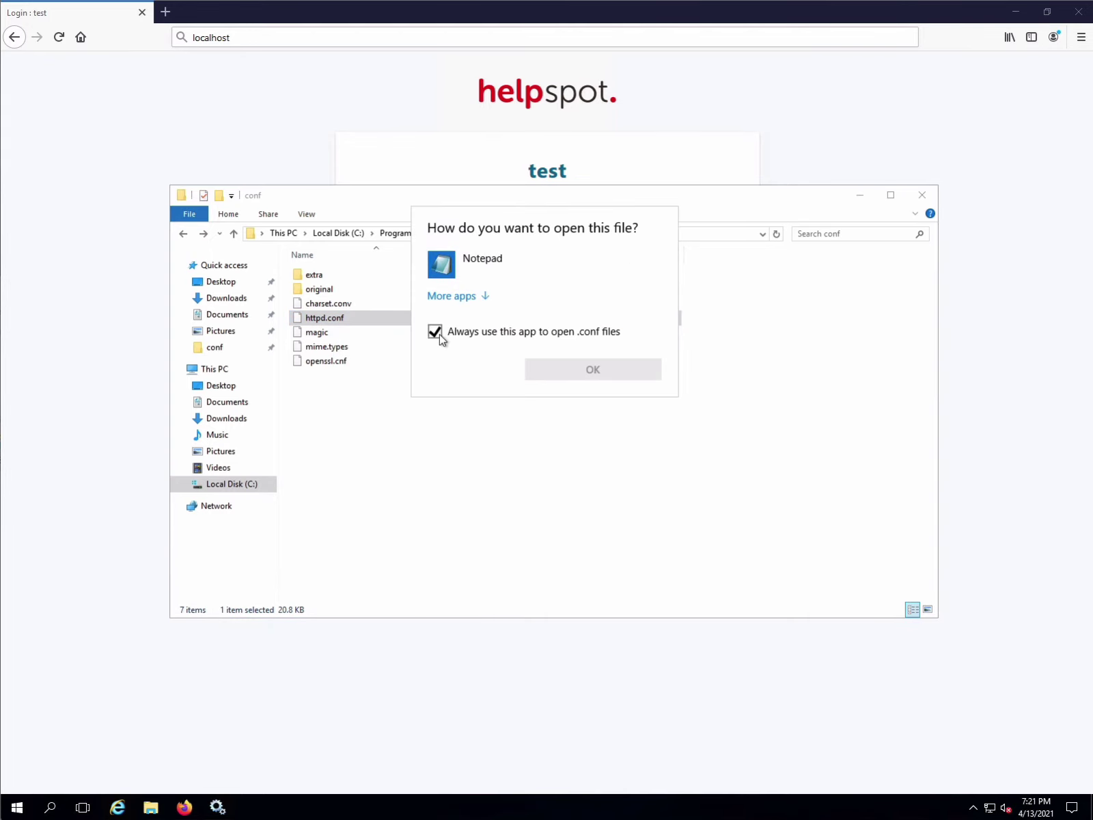
left_click(437, 333)
left_click(456, 273)
- Open httpd.conf and copy the C:/Program Files (x86)/helpspot/helpspot/public path from the Alias line
double_click(456, 273)
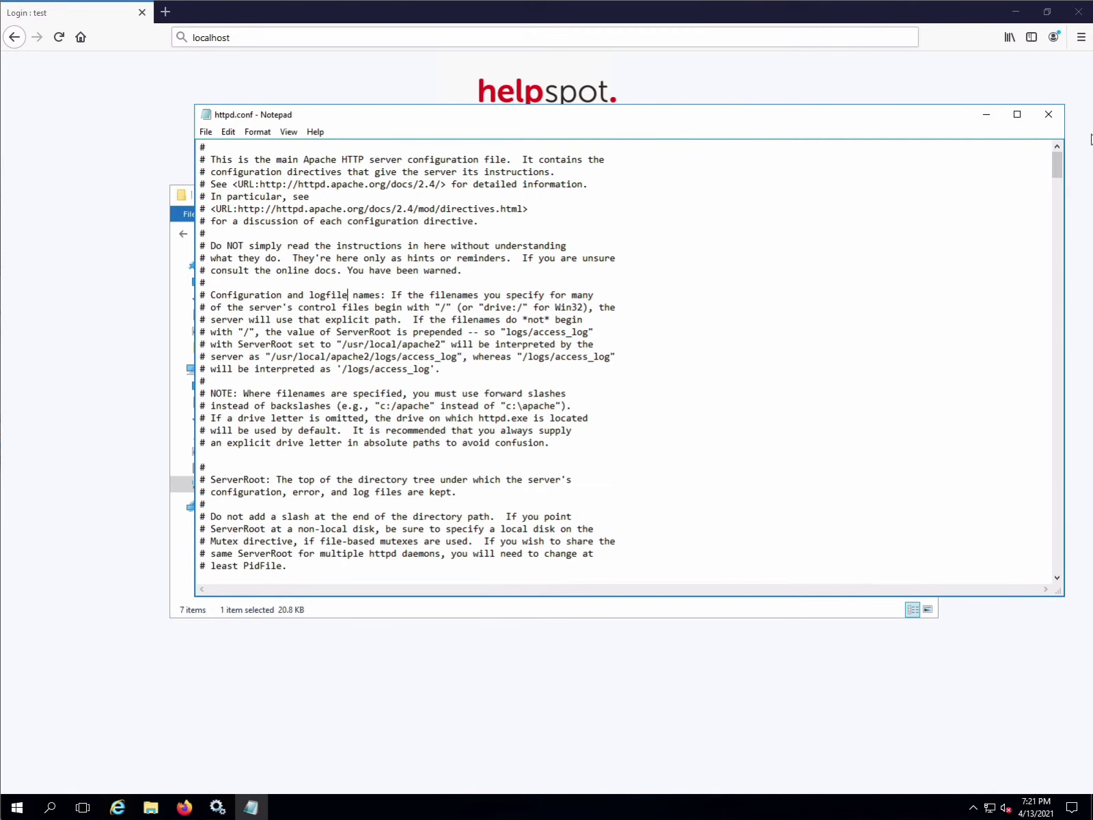
left_click_drag(1058, 163, 1054, 579)
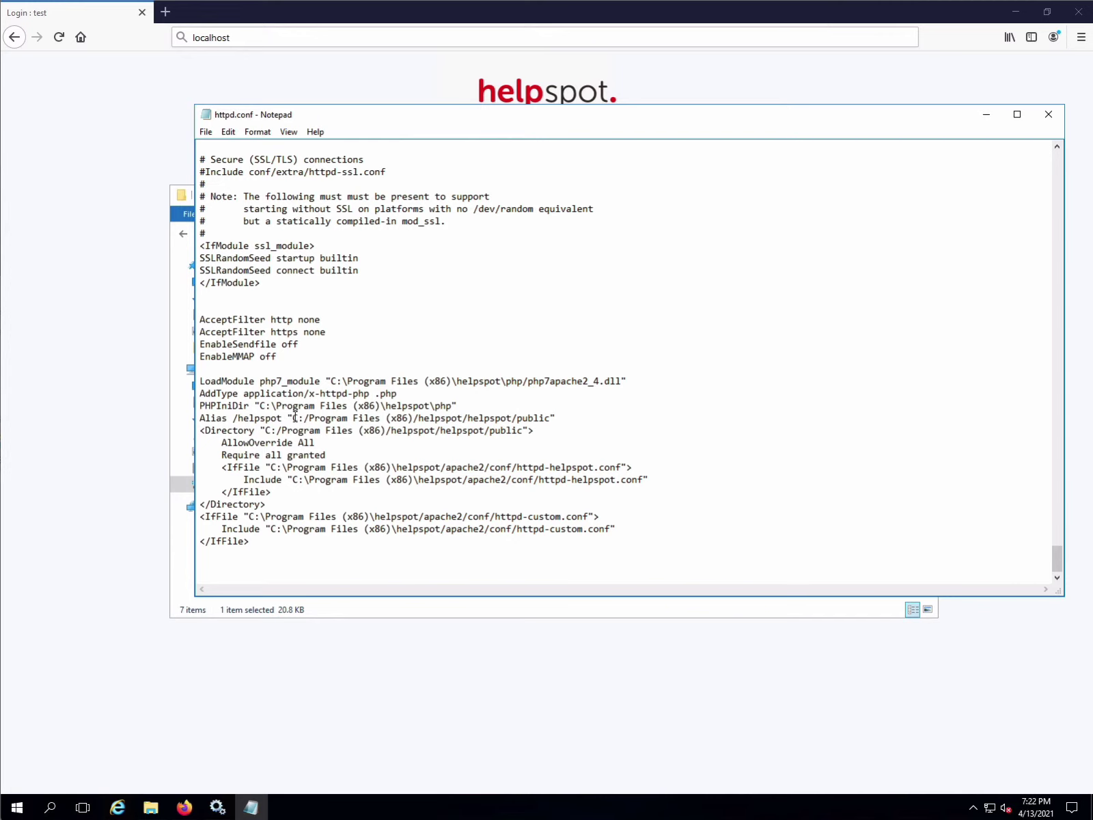
left_click_drag(236, 416, 284, 420)
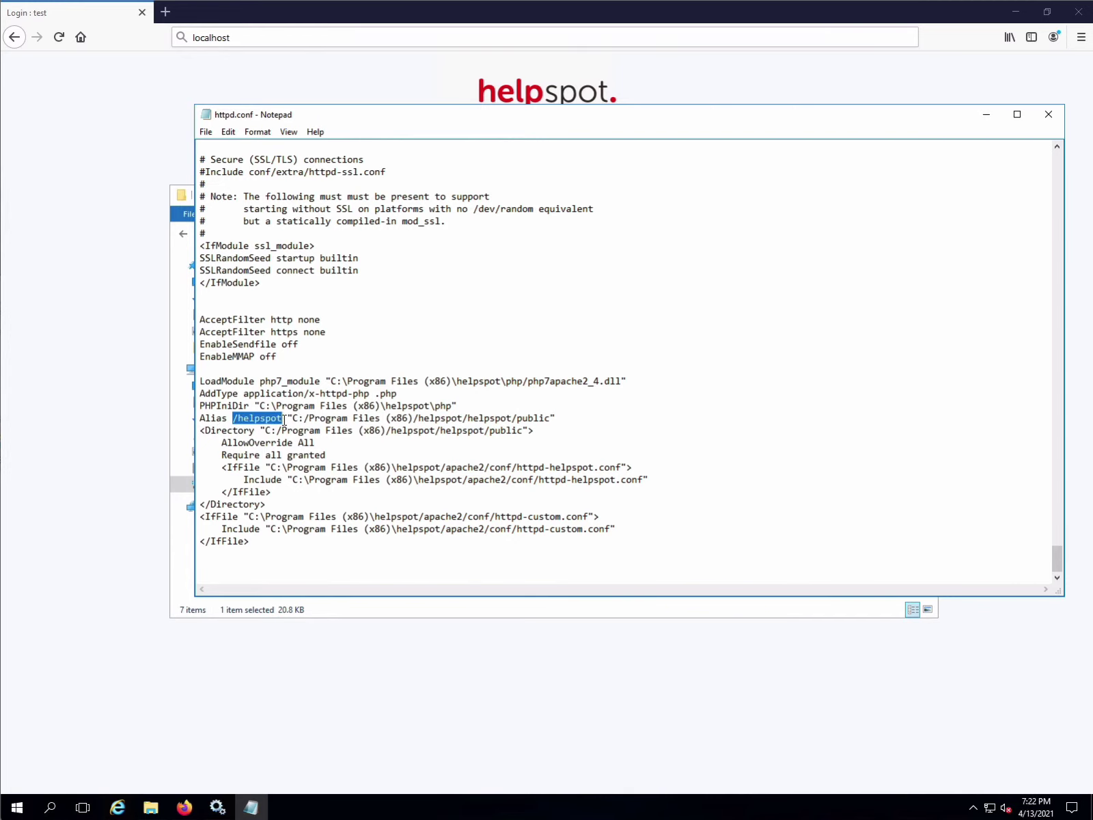
left_click(541, 417)
left_click_drag(551, 417, 297, 418)
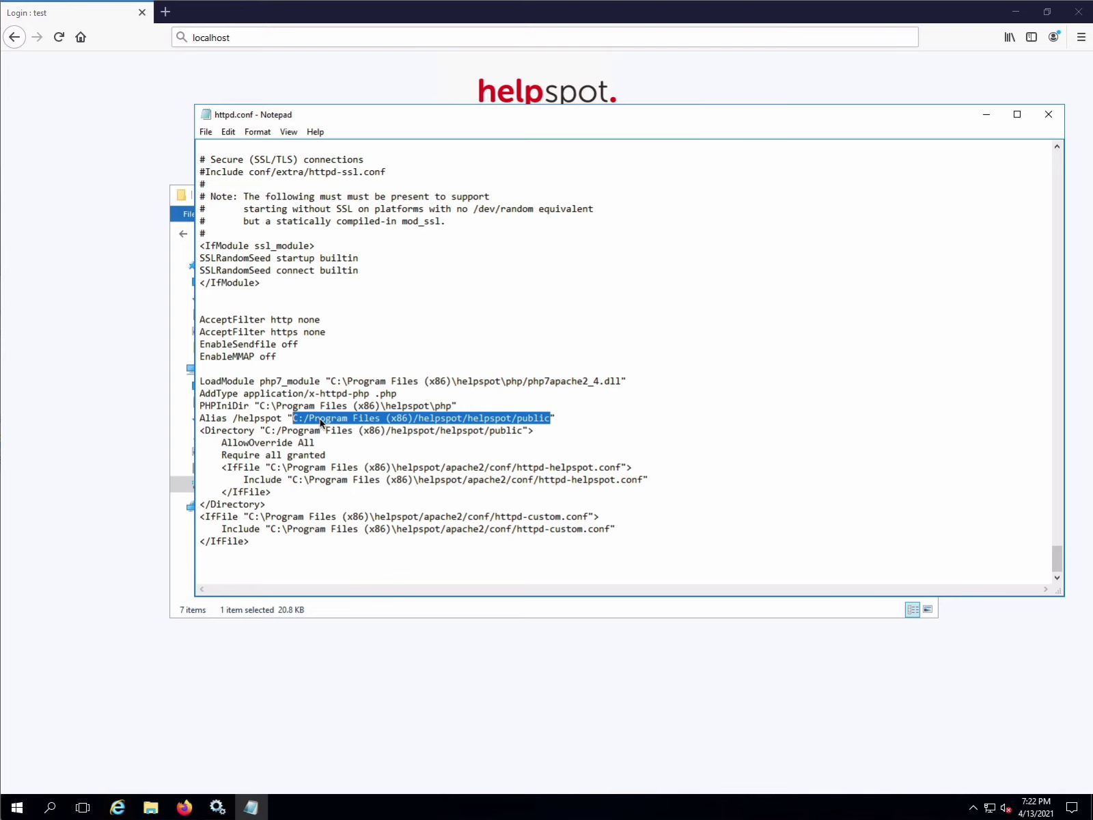
right_click(320, 421)
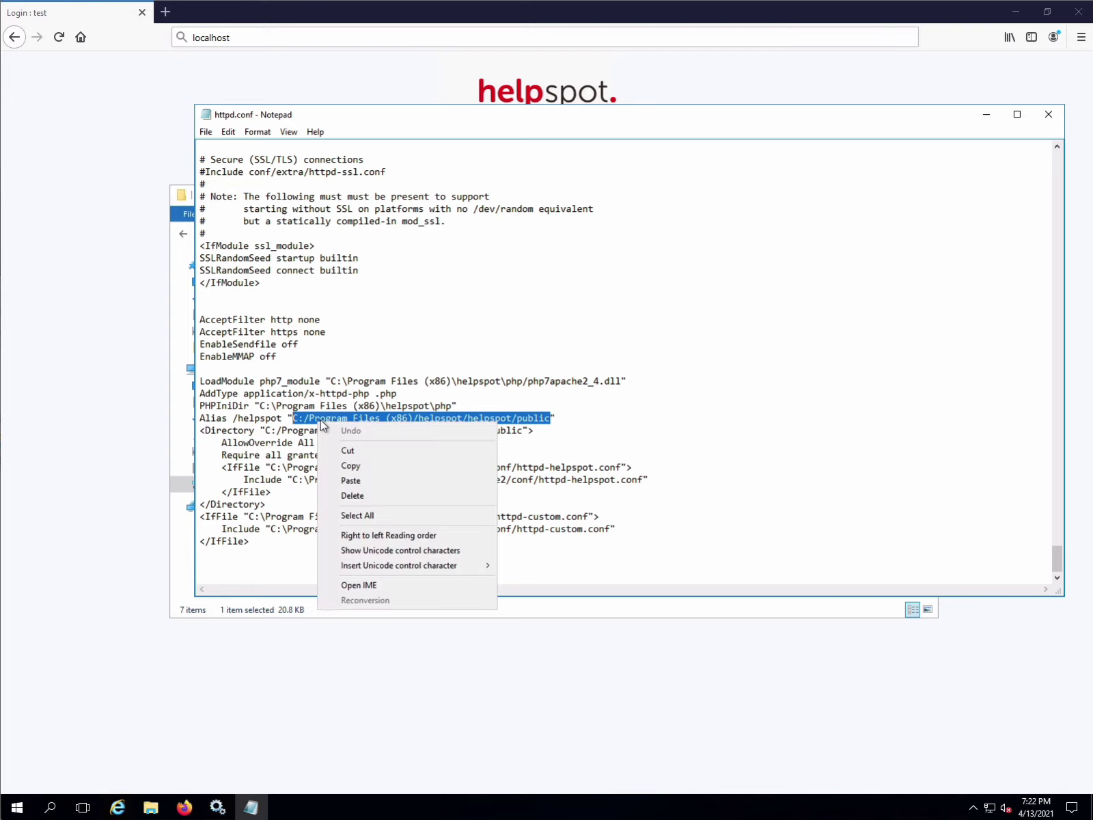
left_click(357, 467)
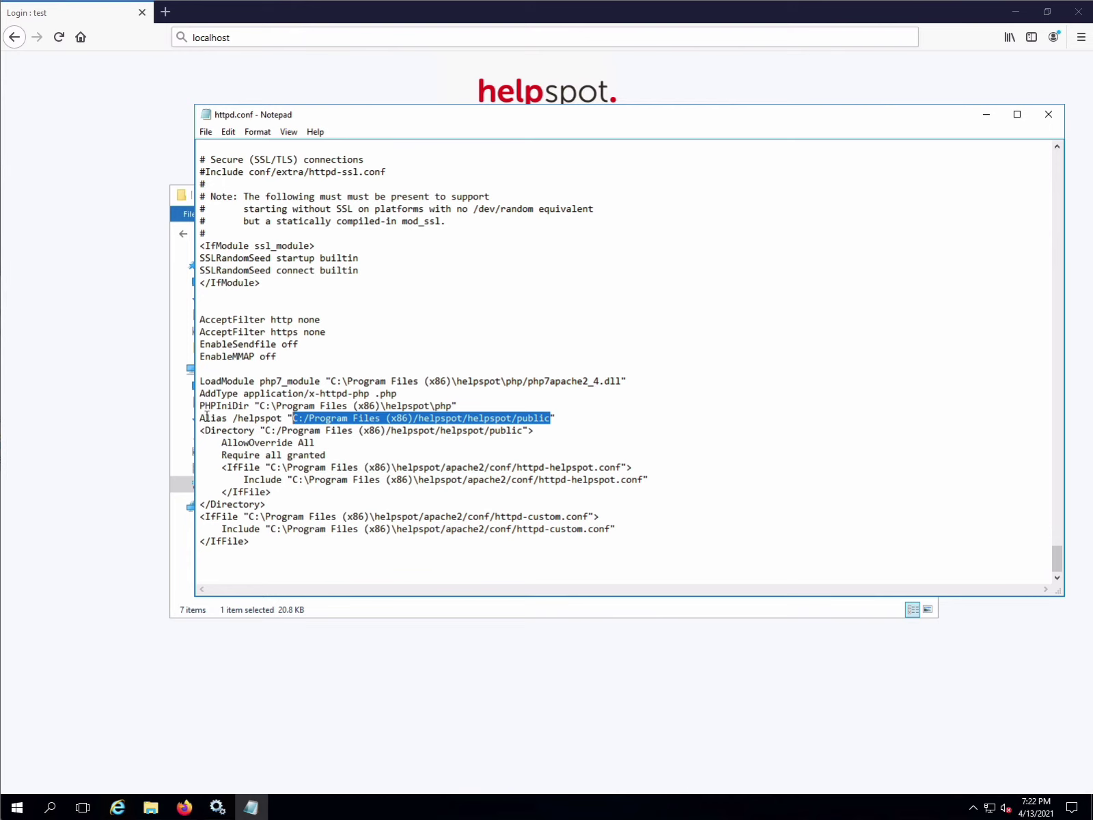
- Comment out the Alias /helpspot line with a leading '#'
left_click(200, 418)
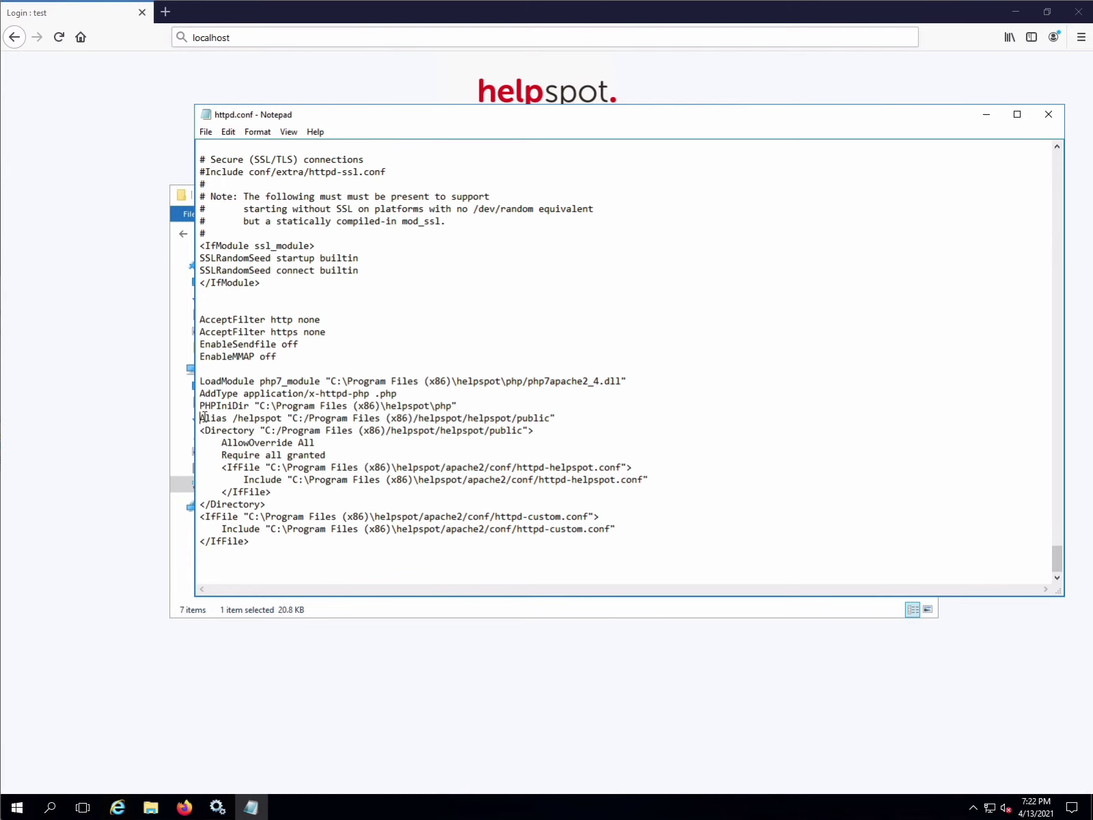
type("#")
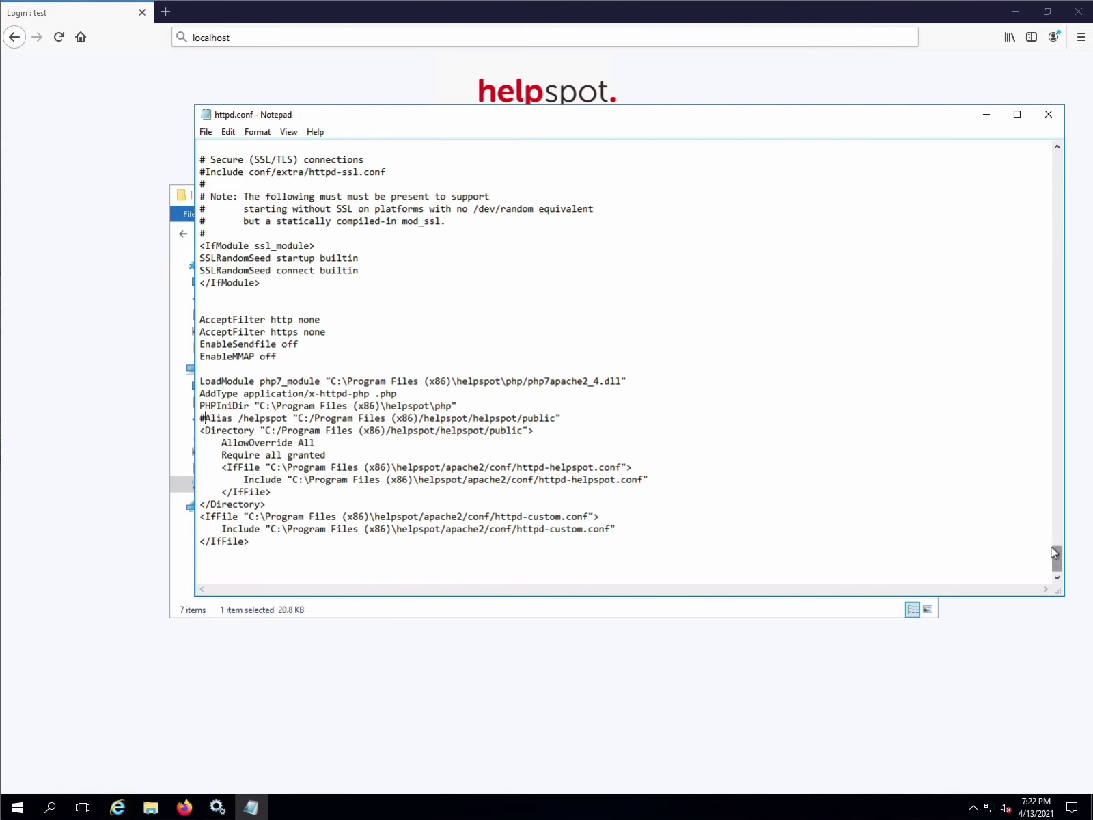
left_click_drag(1057, 557, 1047, 154)
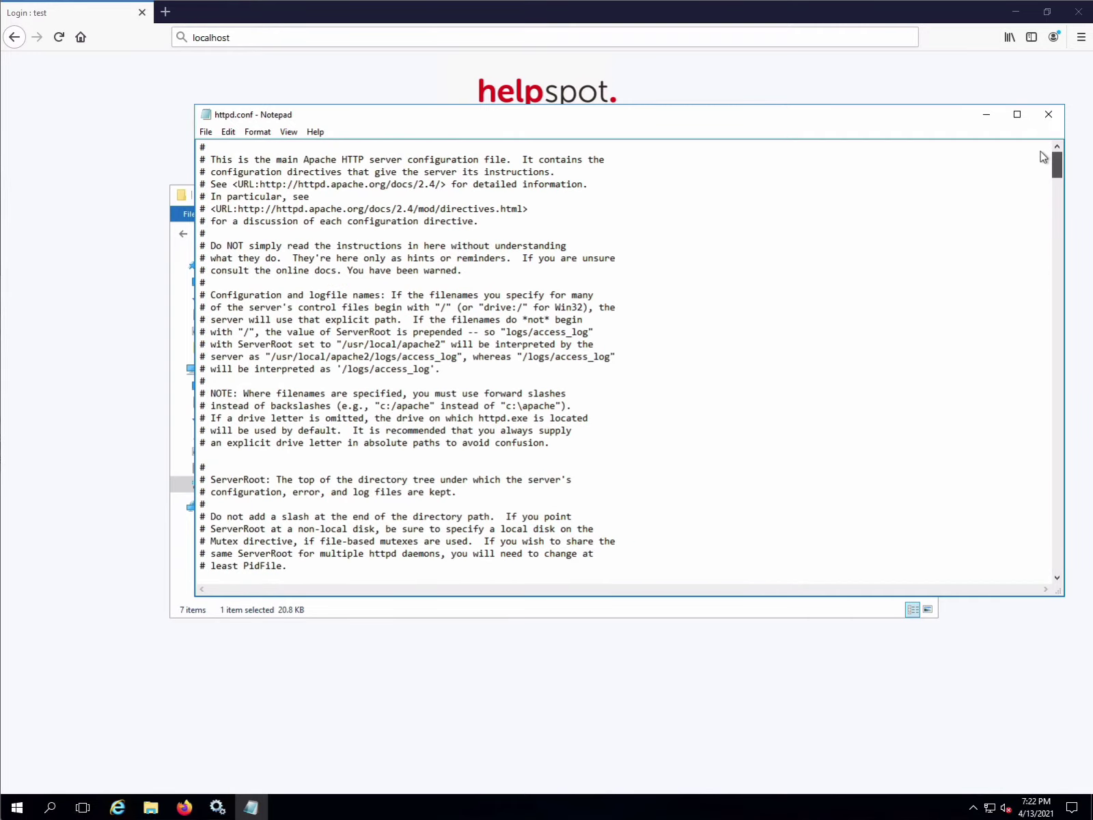
- Search httpd.conf for 'documentroot' to locate the DocumentRoot line
left_click(233, 133)
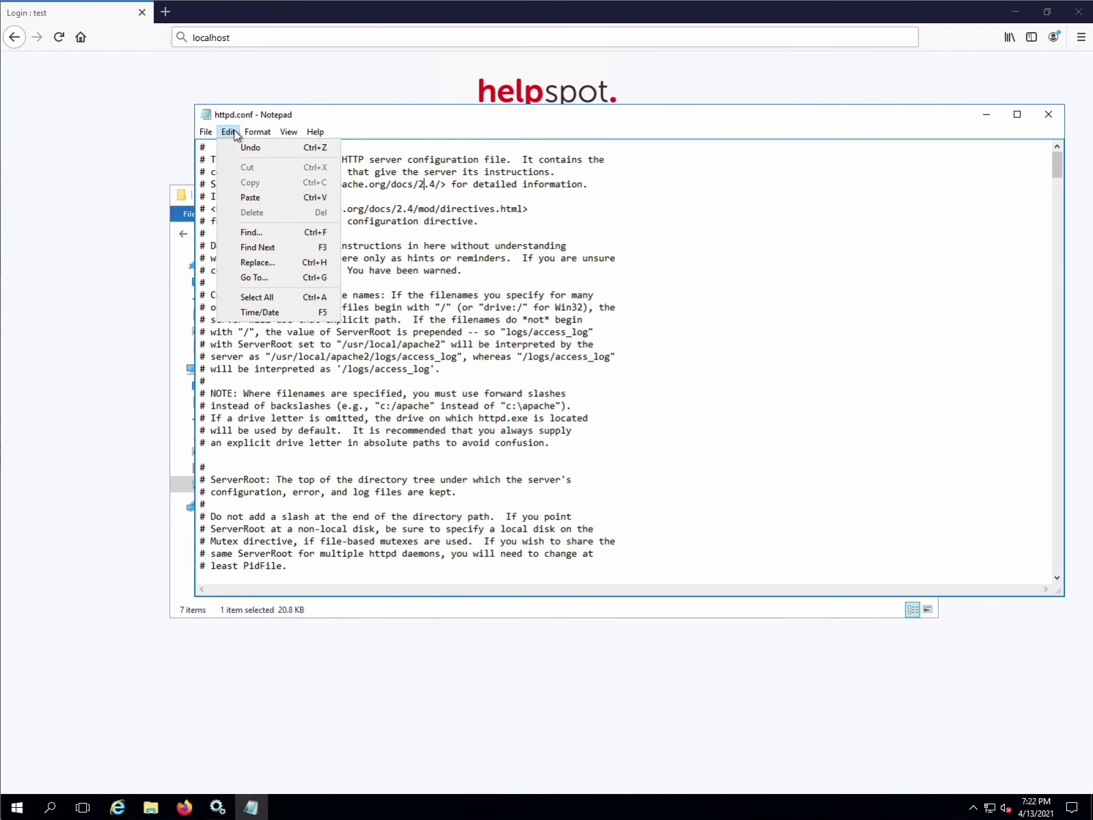
left_click(250, 233)
type("documentroot")
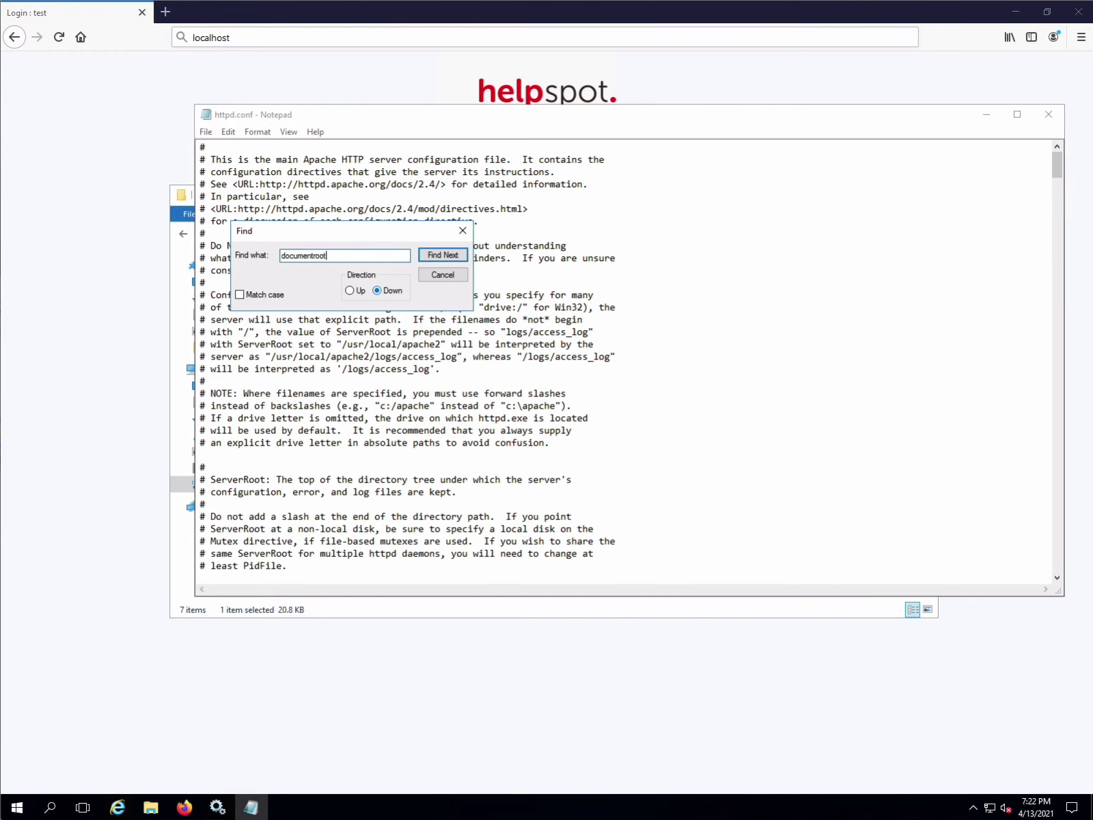
left_click(451, 255)
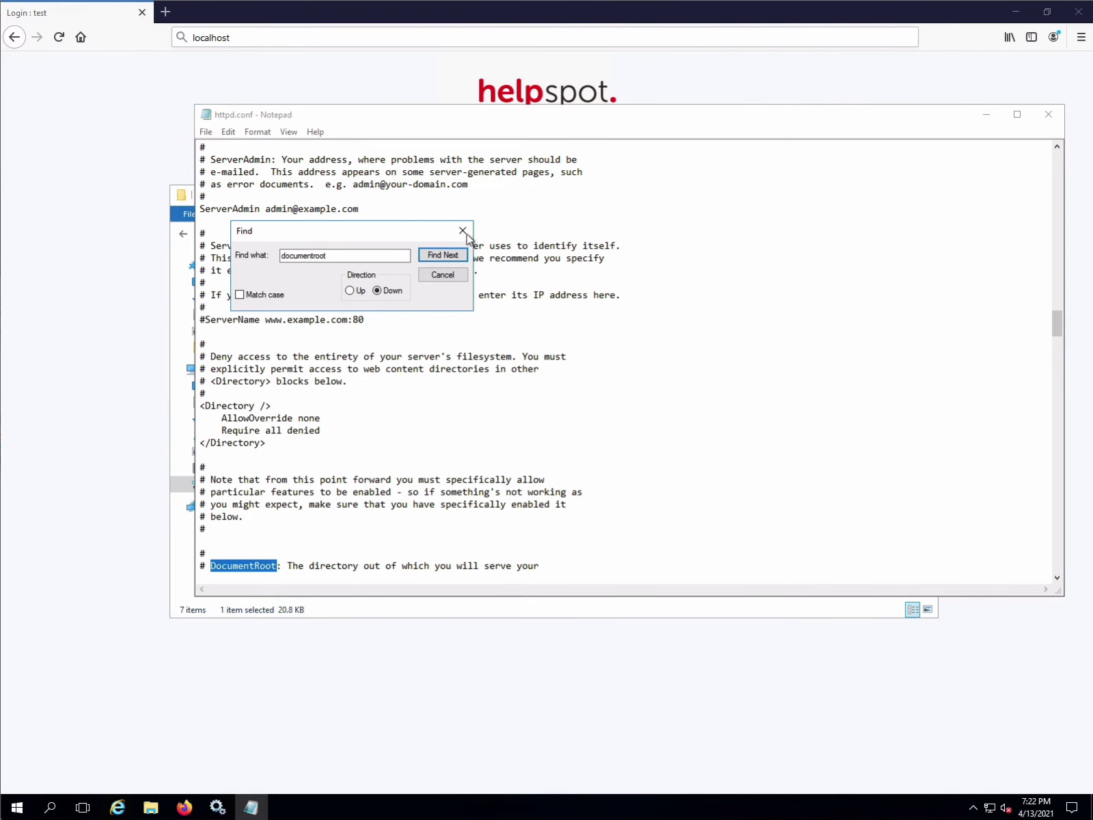
left_click(463, 230)
scroll(410, 550, "down", 3)
scroll(314, 519, "down", 1)
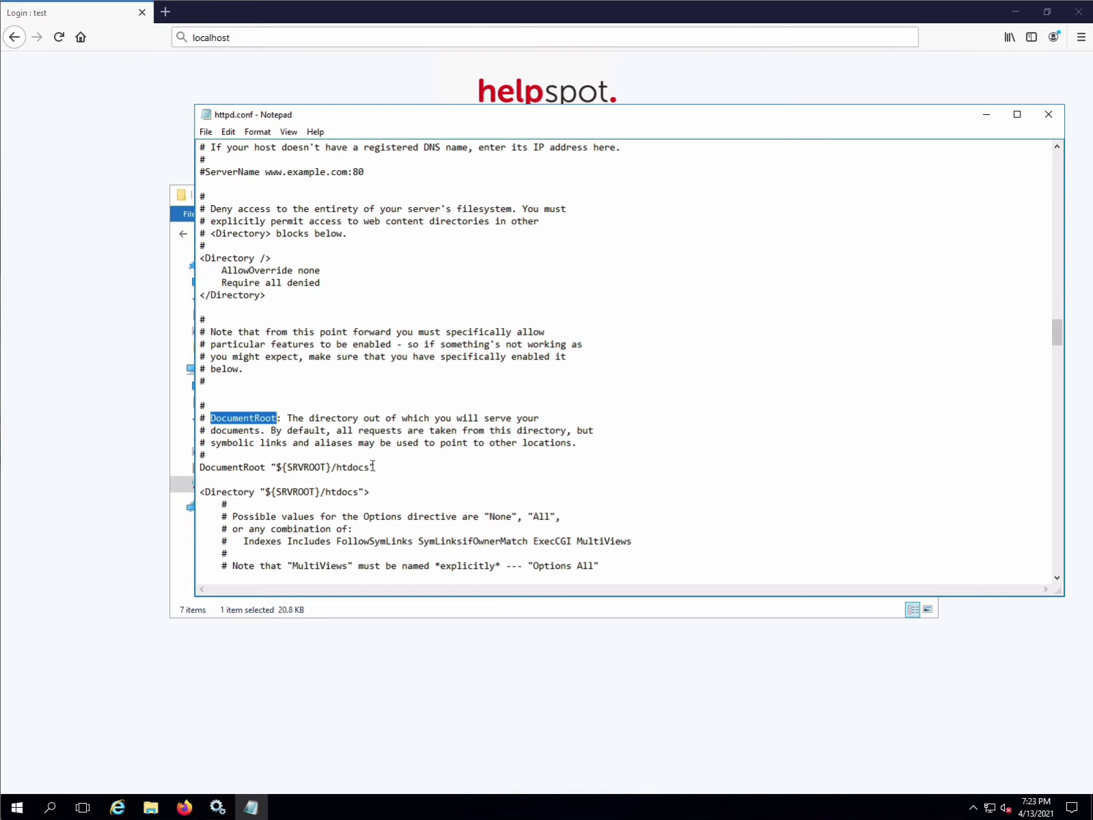
- Replace ${SRVROOT}/htdocs with the copied helpspot public path and save httpd.conf
left_click_drag(373, 466, 279, 467)
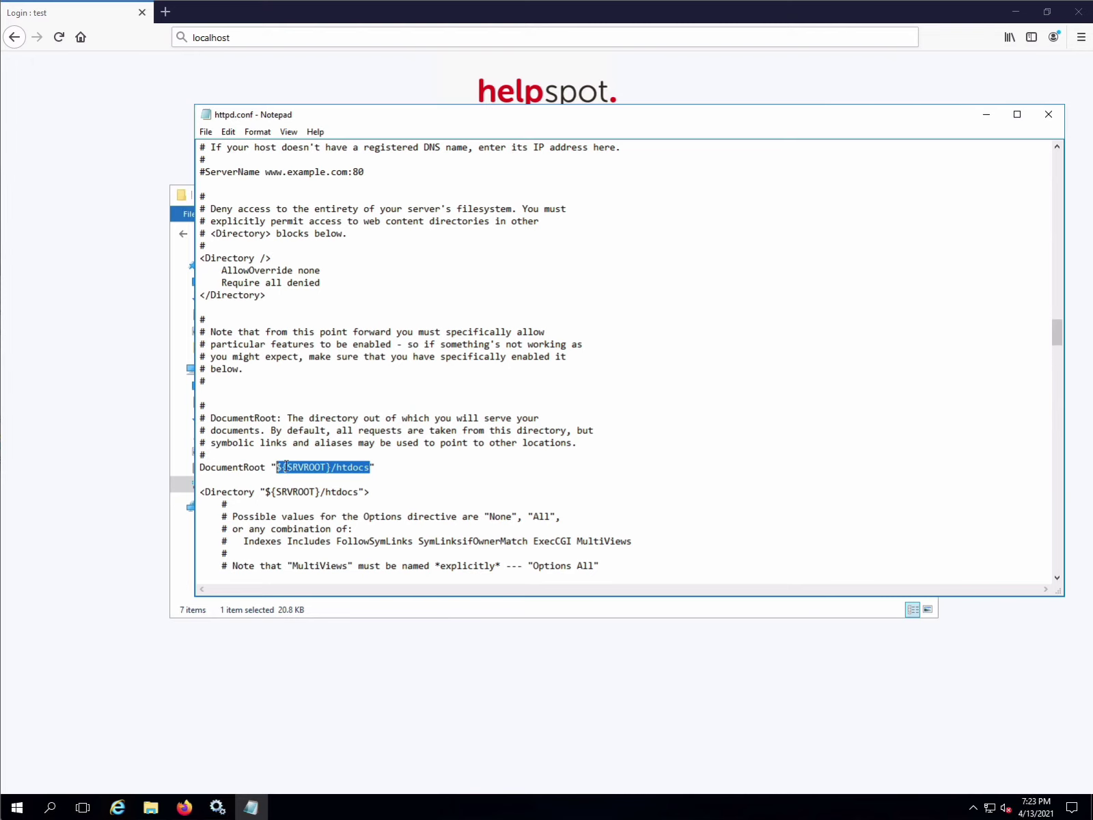
right_click(299, 464)
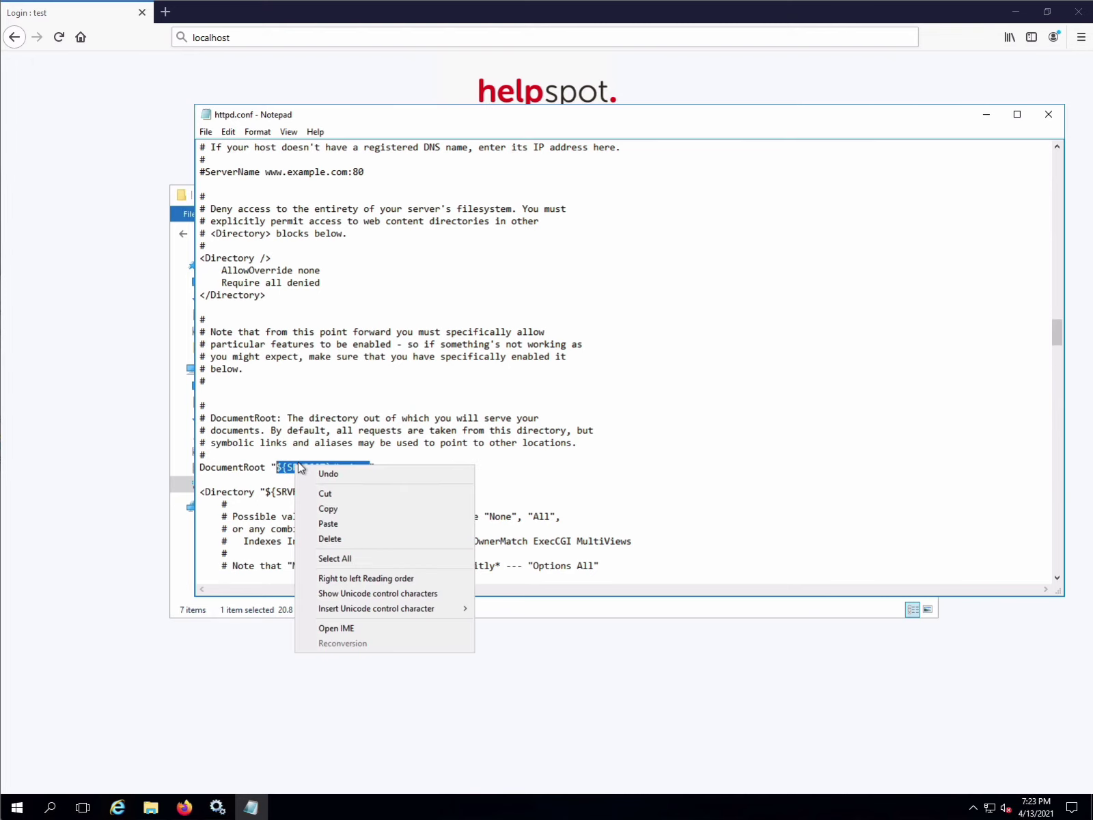
left_click(351, 523)
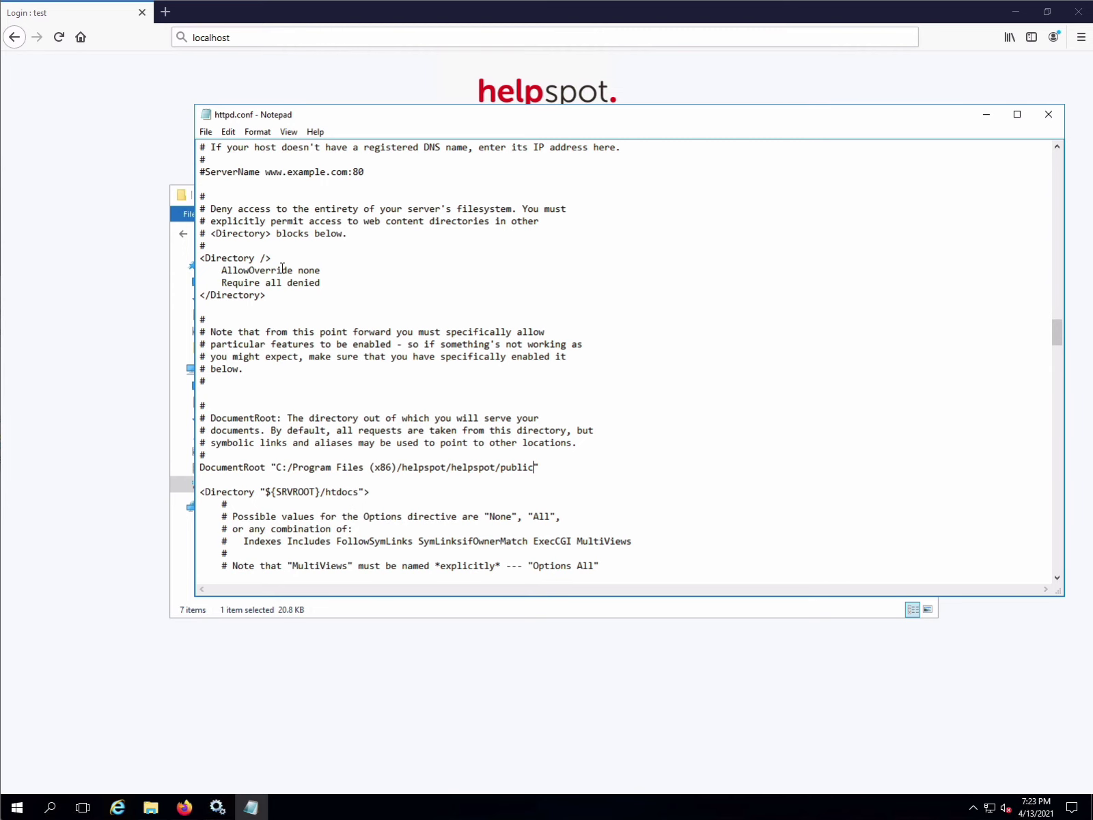
left_click(207, 131)
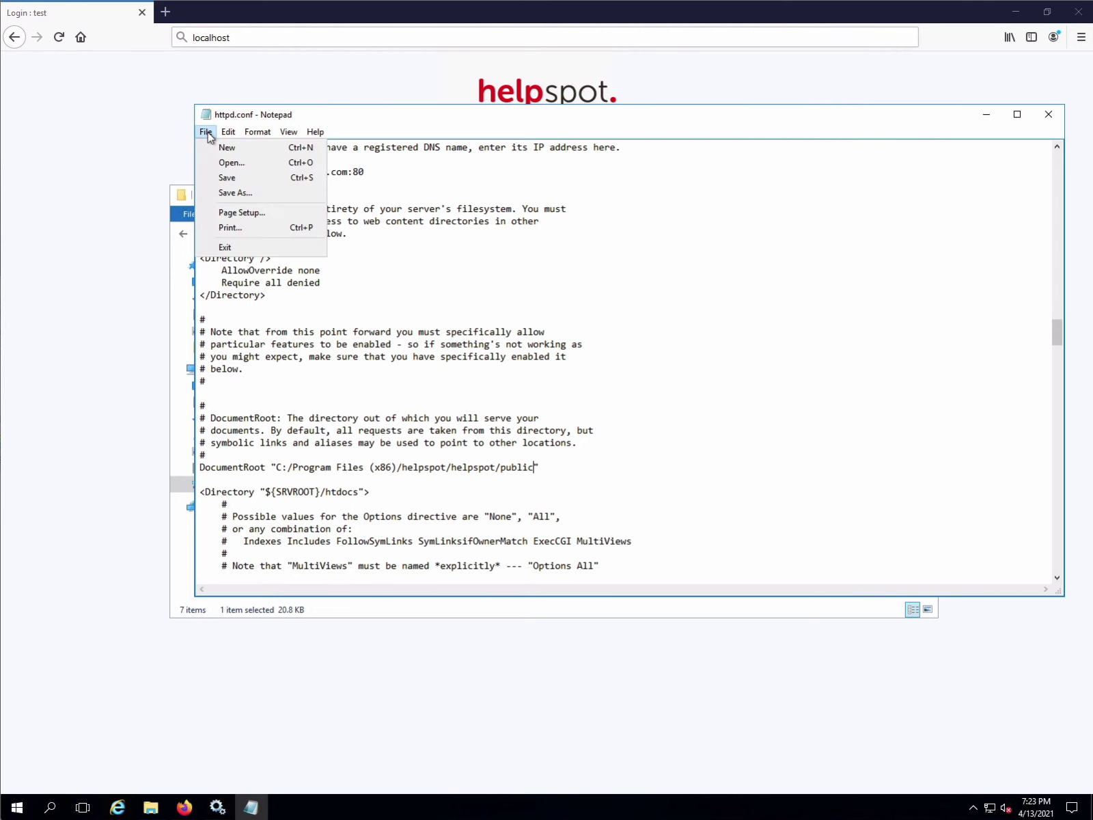
left_click(227, 179)
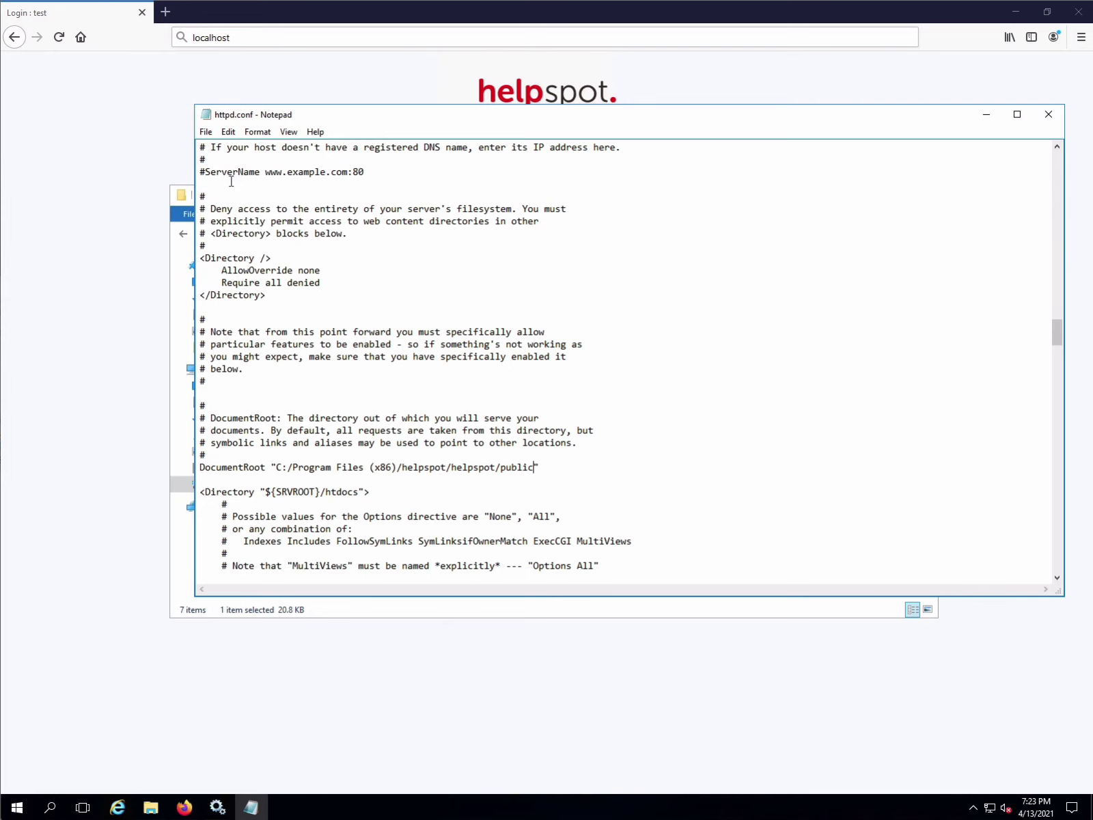
left_click(985, 115)
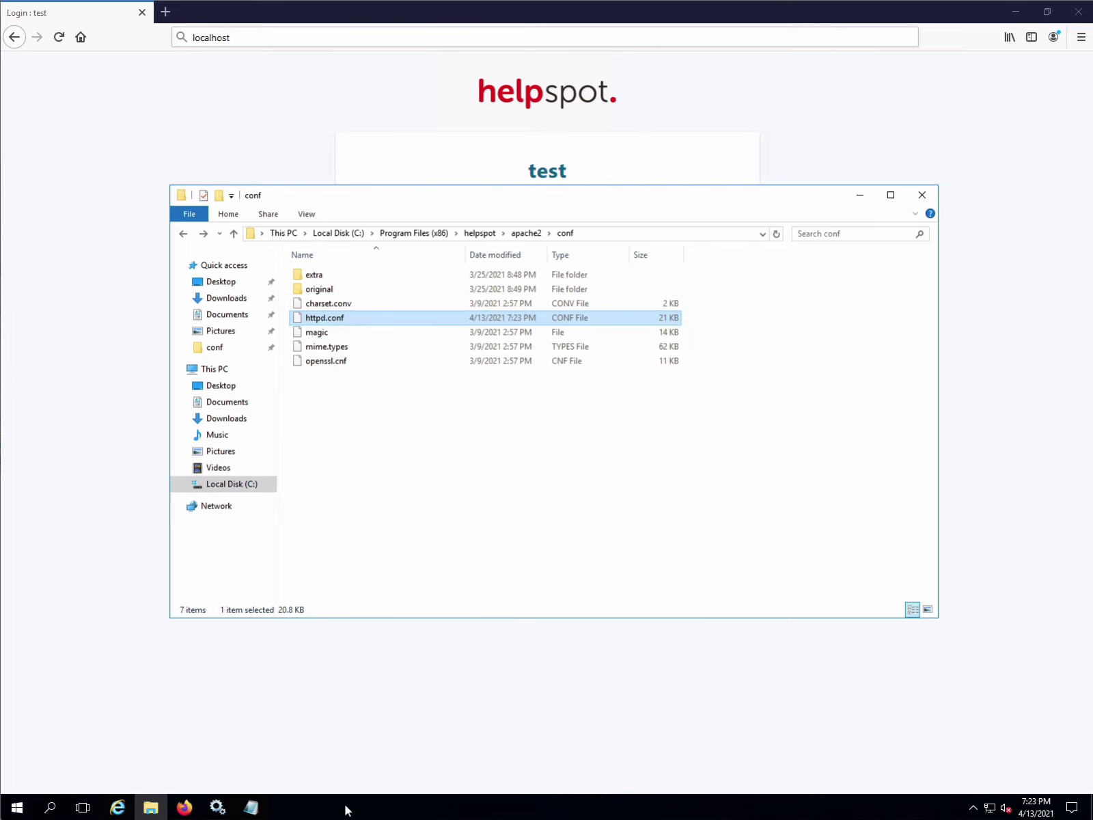
- Restart the HelpSpotApache service and bring Firefox's HelpSpot login page back forward
left_click(228, 807)
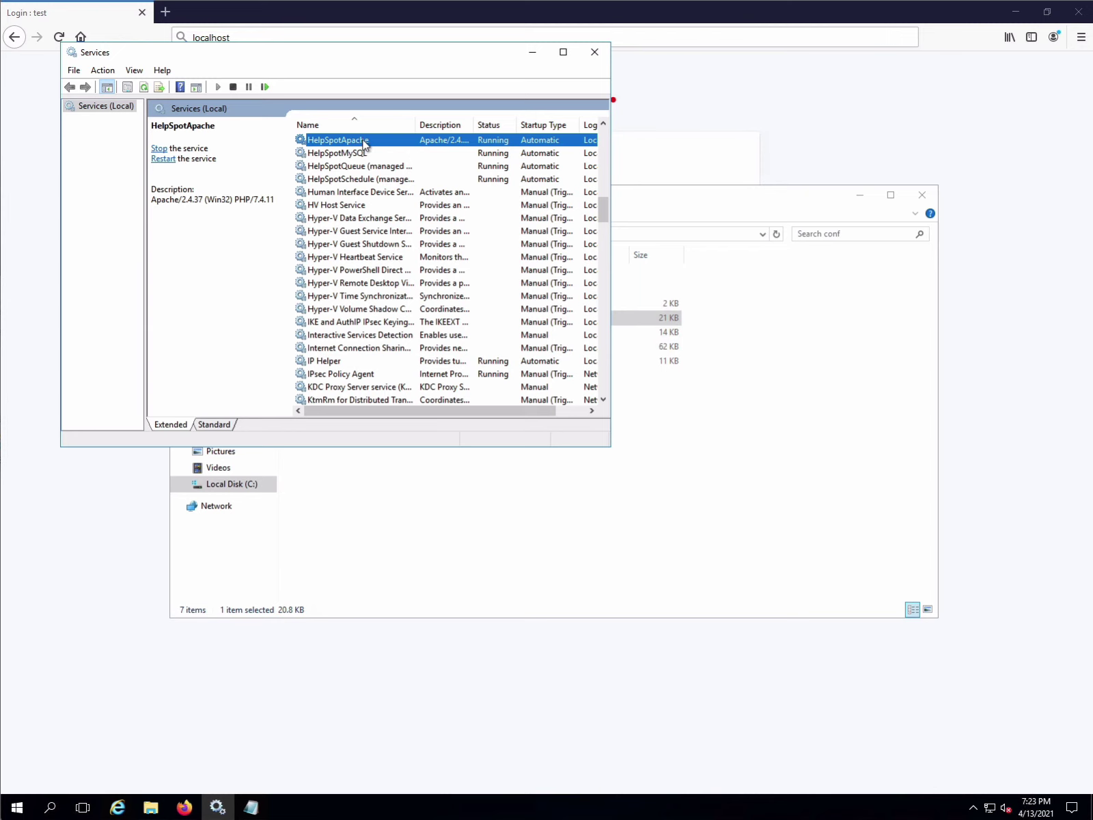
right_click(364, 143)
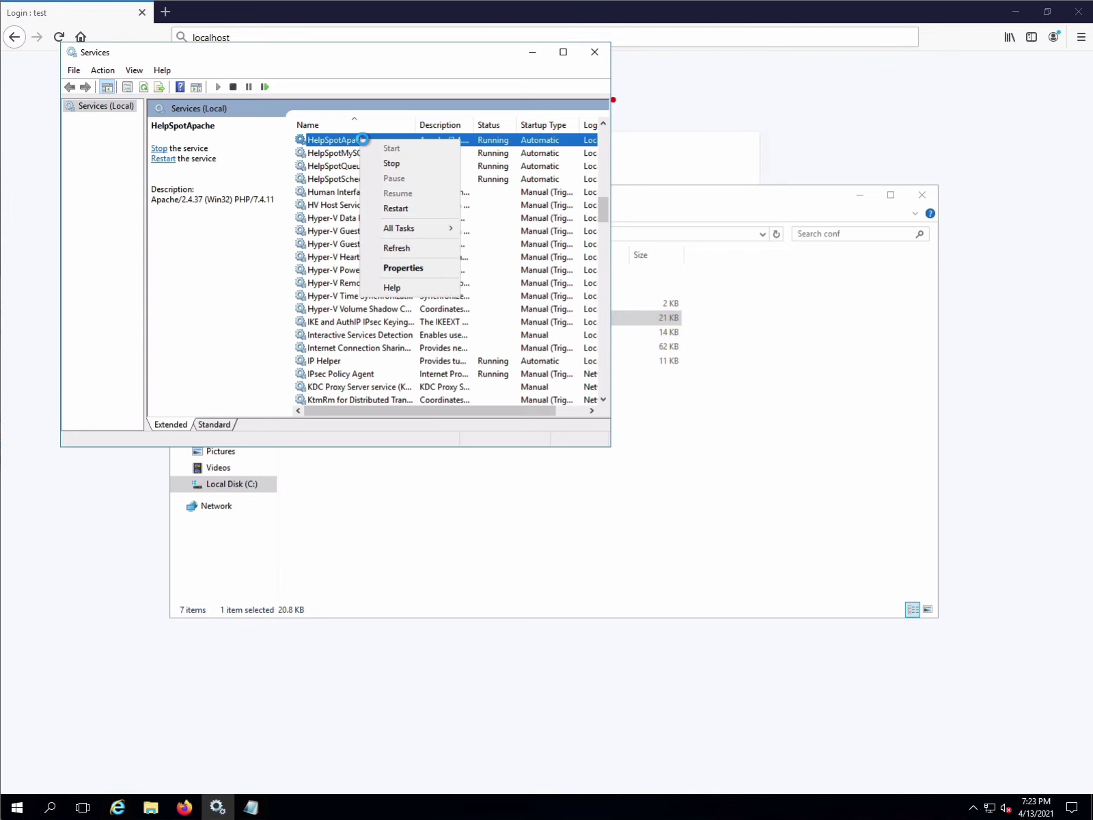
left_click(411, 210)
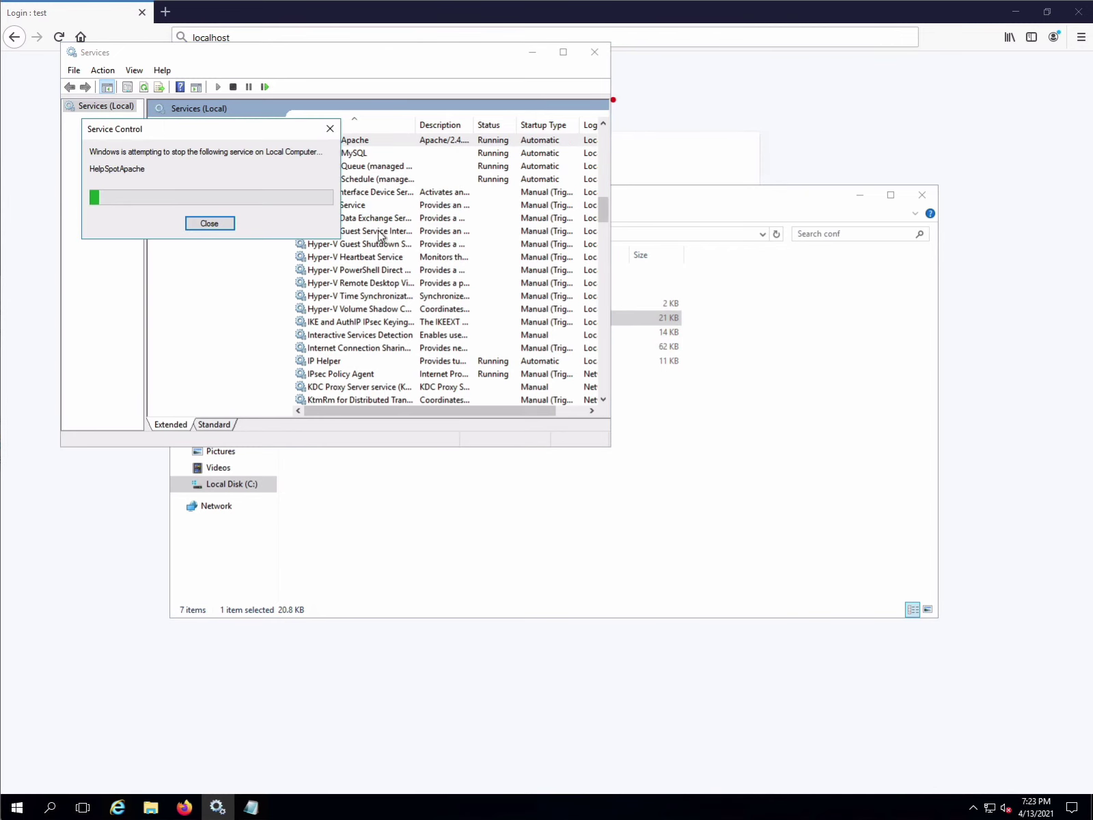
left_click(118, 548)
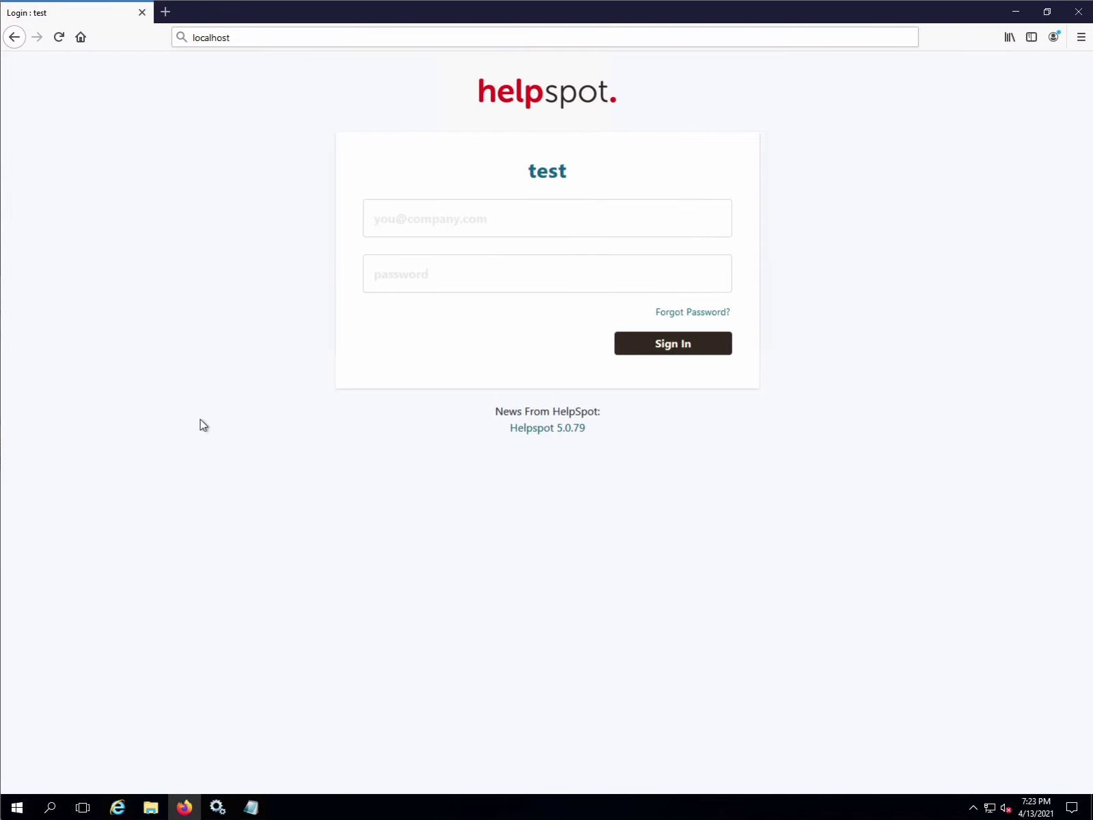
left_click(218, 37)
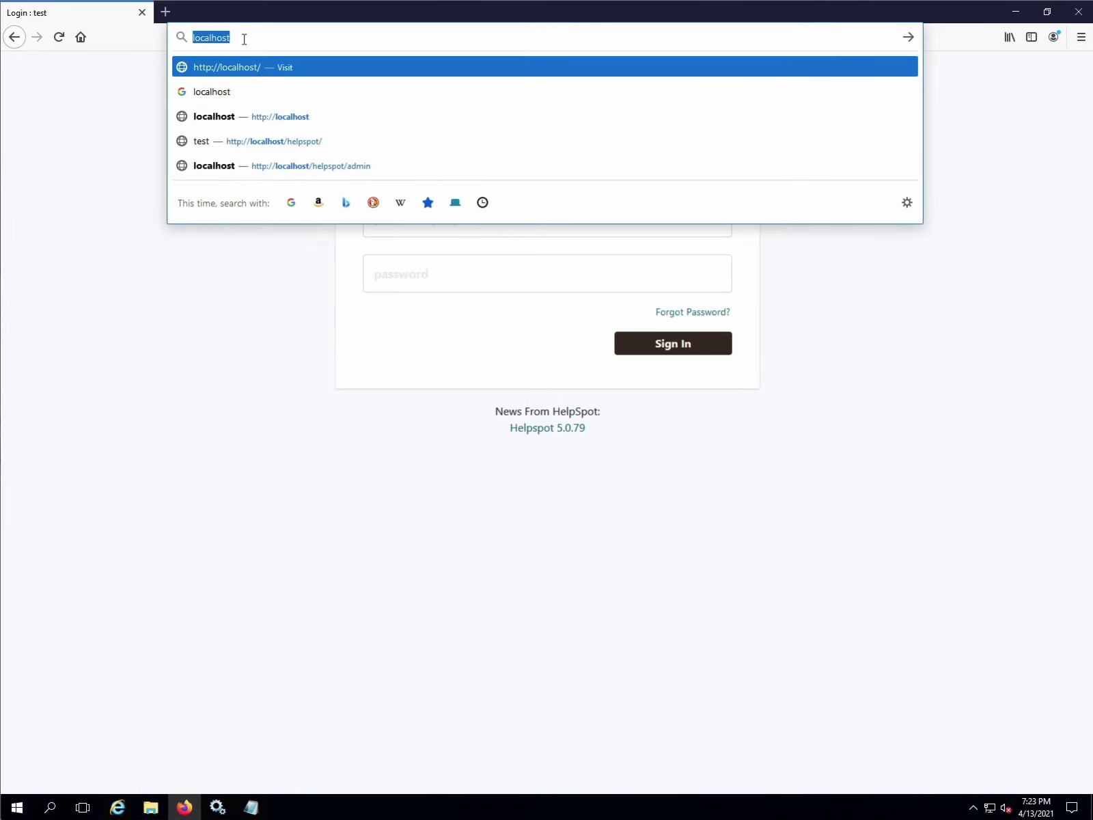
left_click(244, 39)
key("Return")
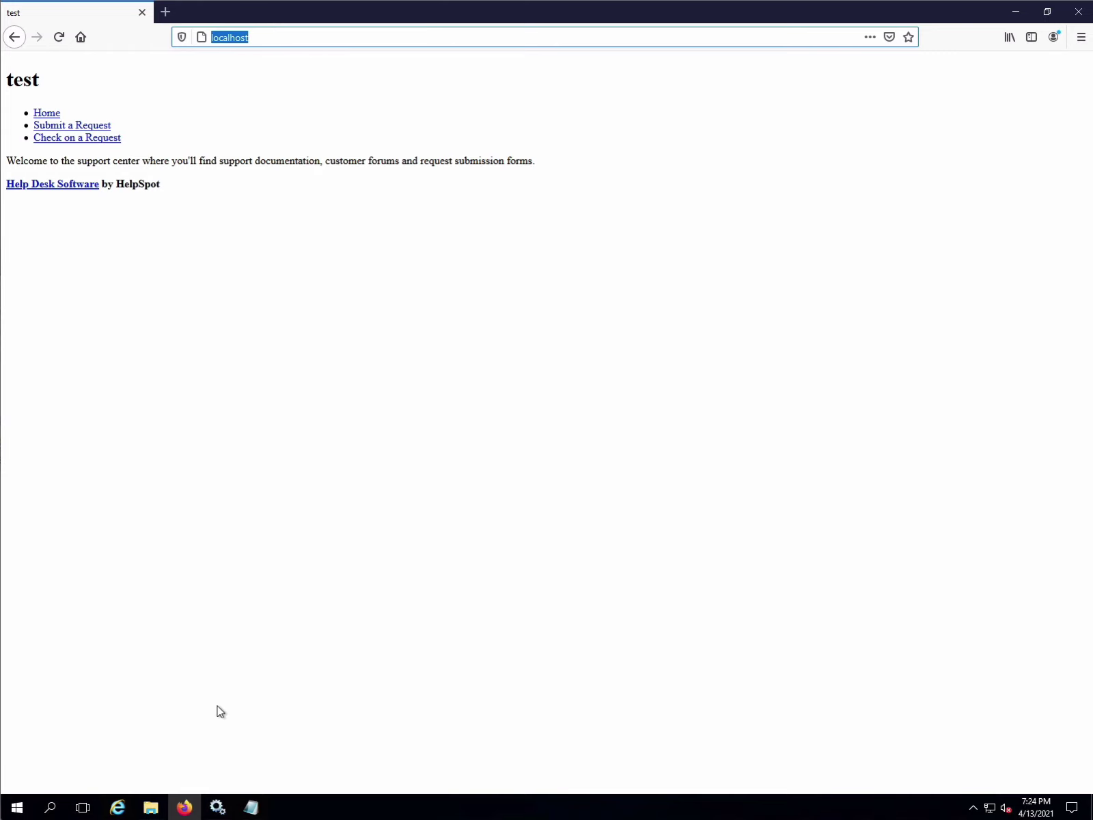
- Navigate from the conf folder to the inner helpspot\helpspot application folder
left_click(162, 810)
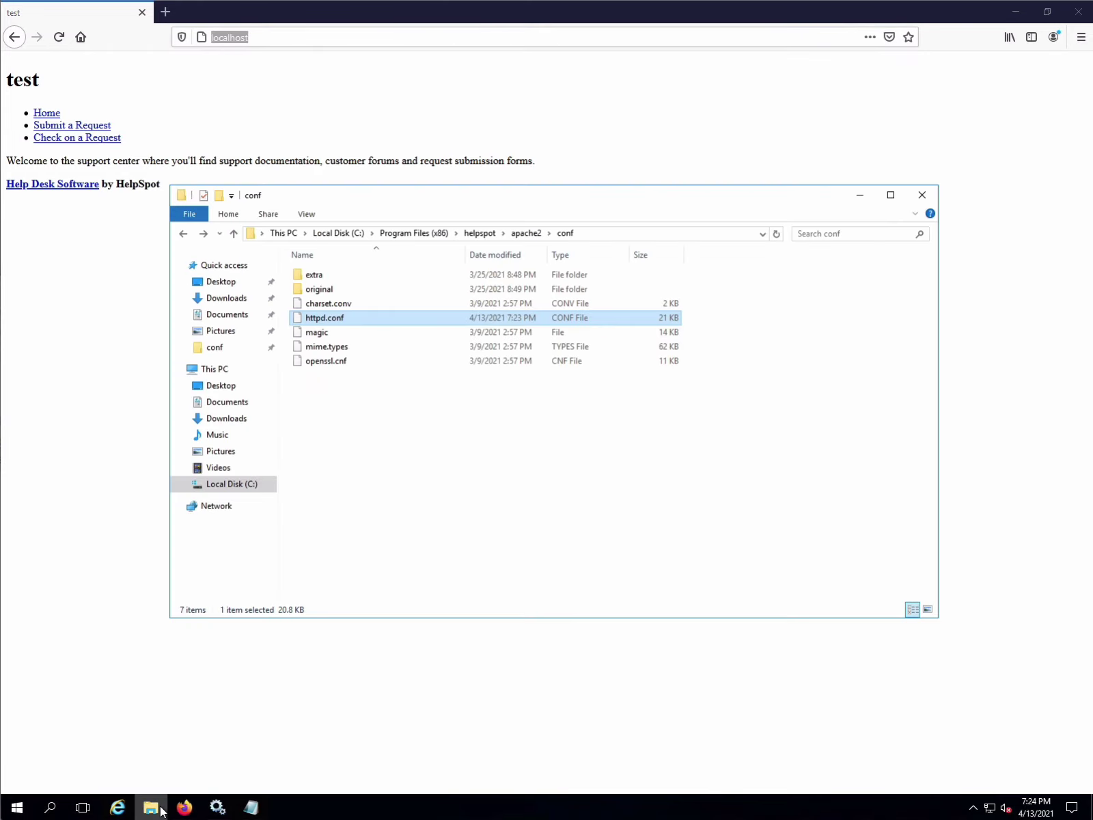
left_click(480, 233)
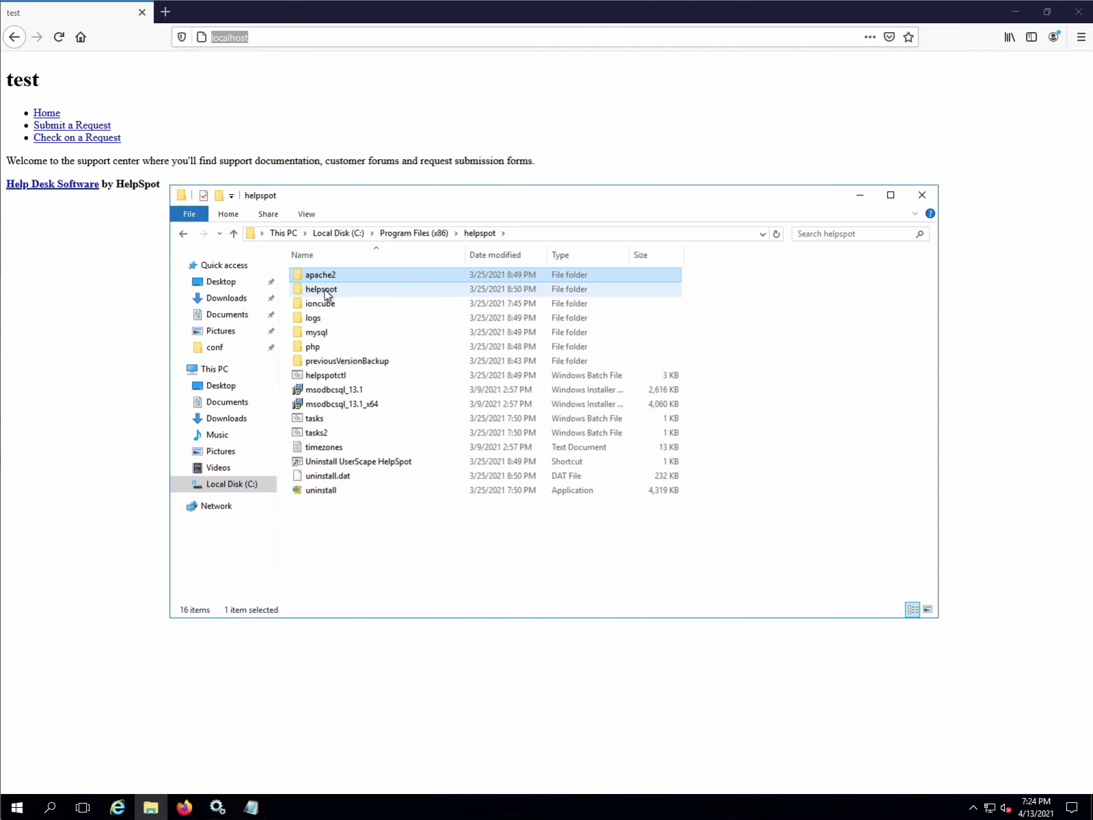
left_click(323, 289)
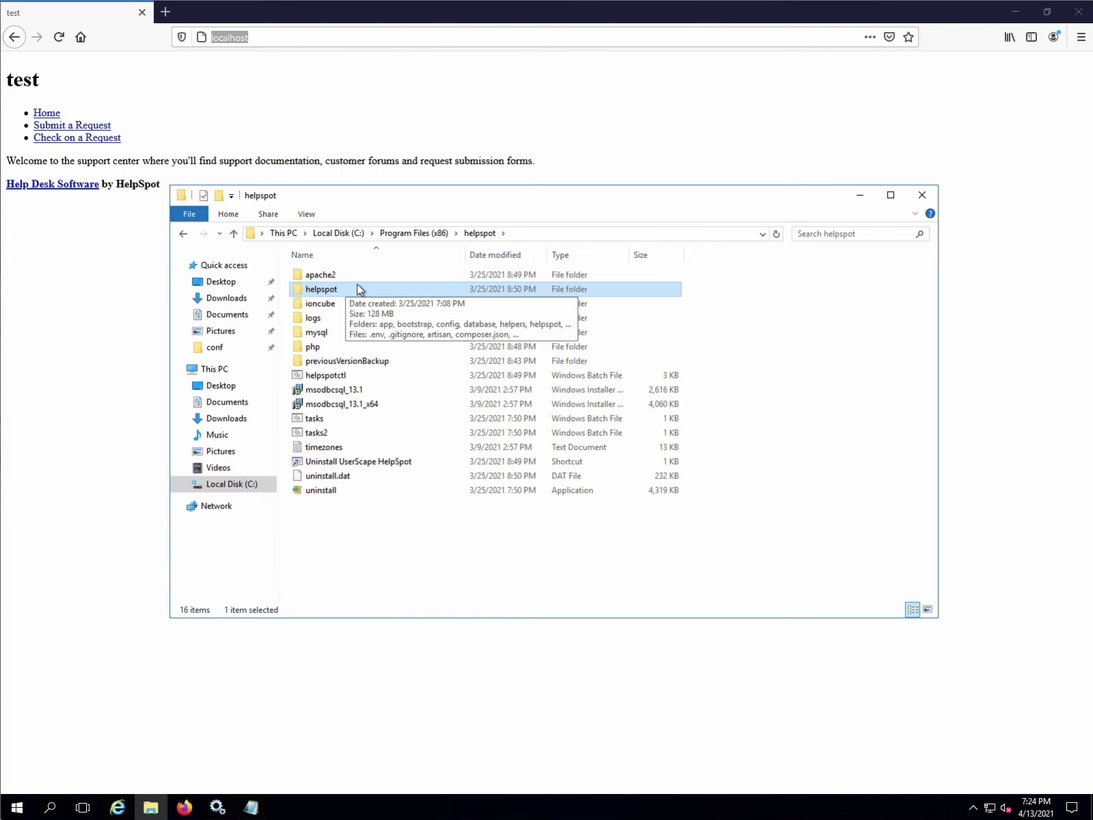
double_click(362, 290)
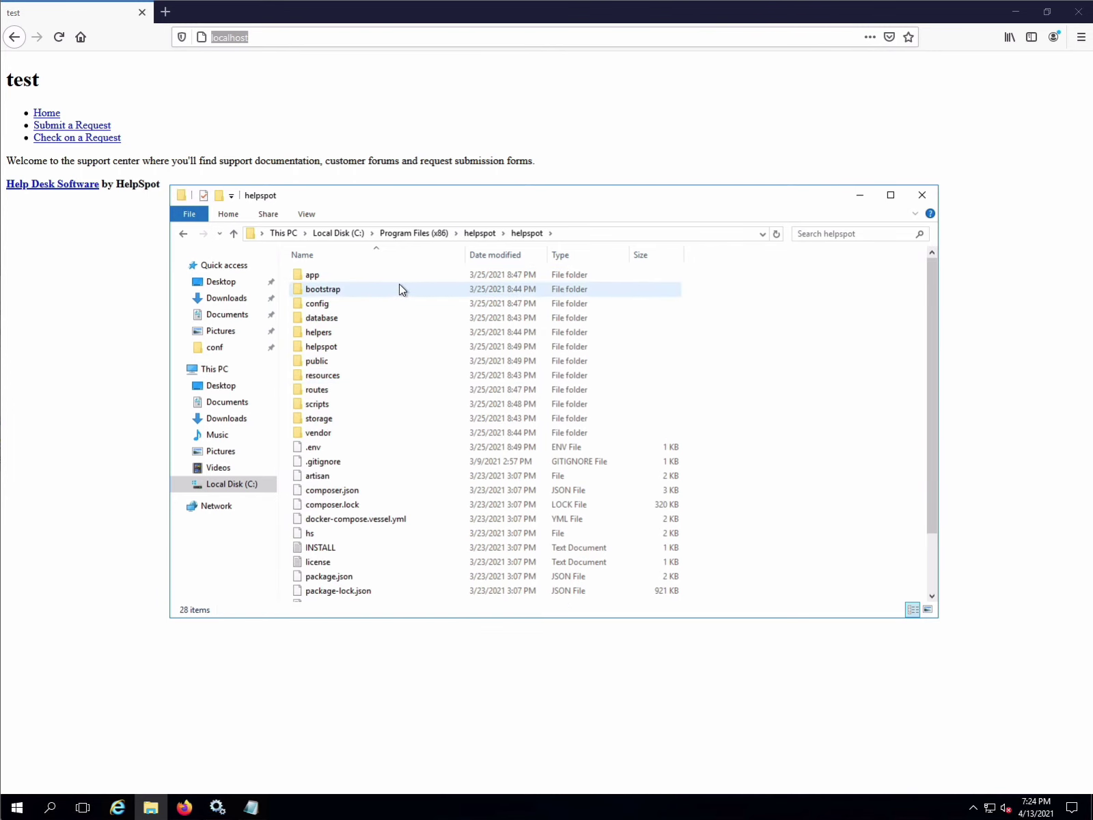
- Open the .env file in Notepad, chosen from the apps on this PC
left_click(323, 451)
right_click(323, 451)
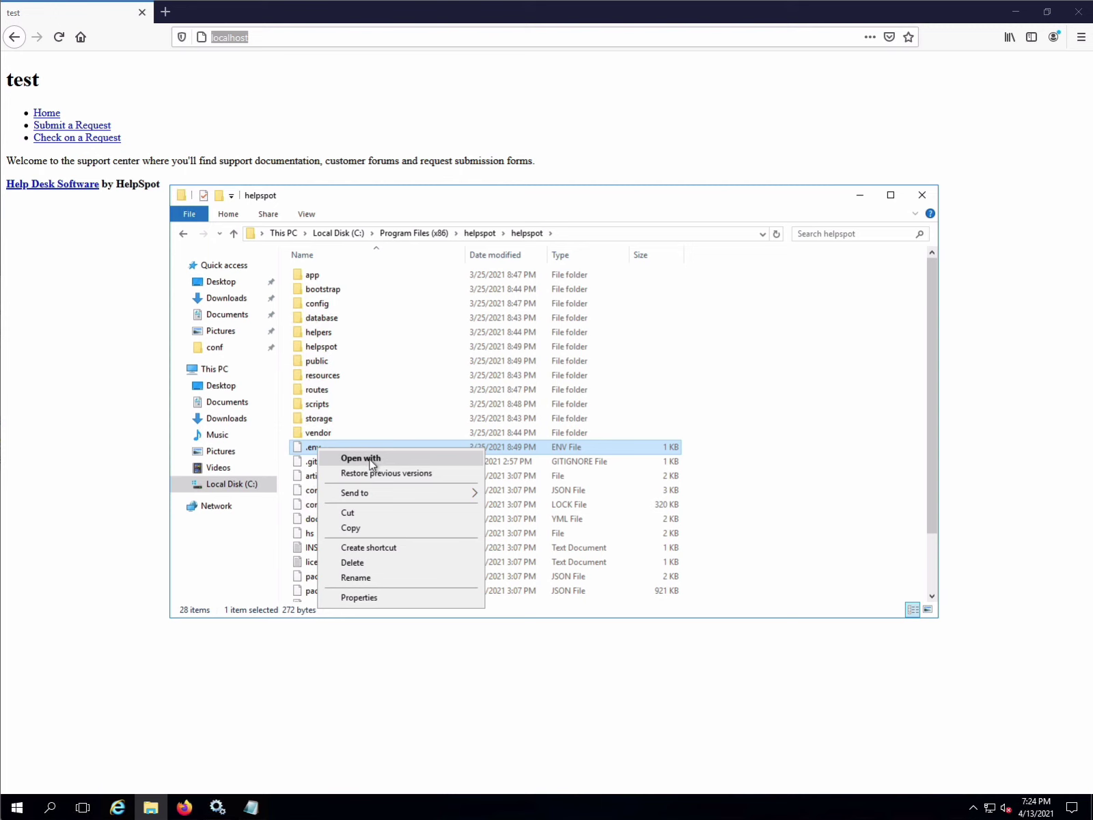
left_click(369, 459)
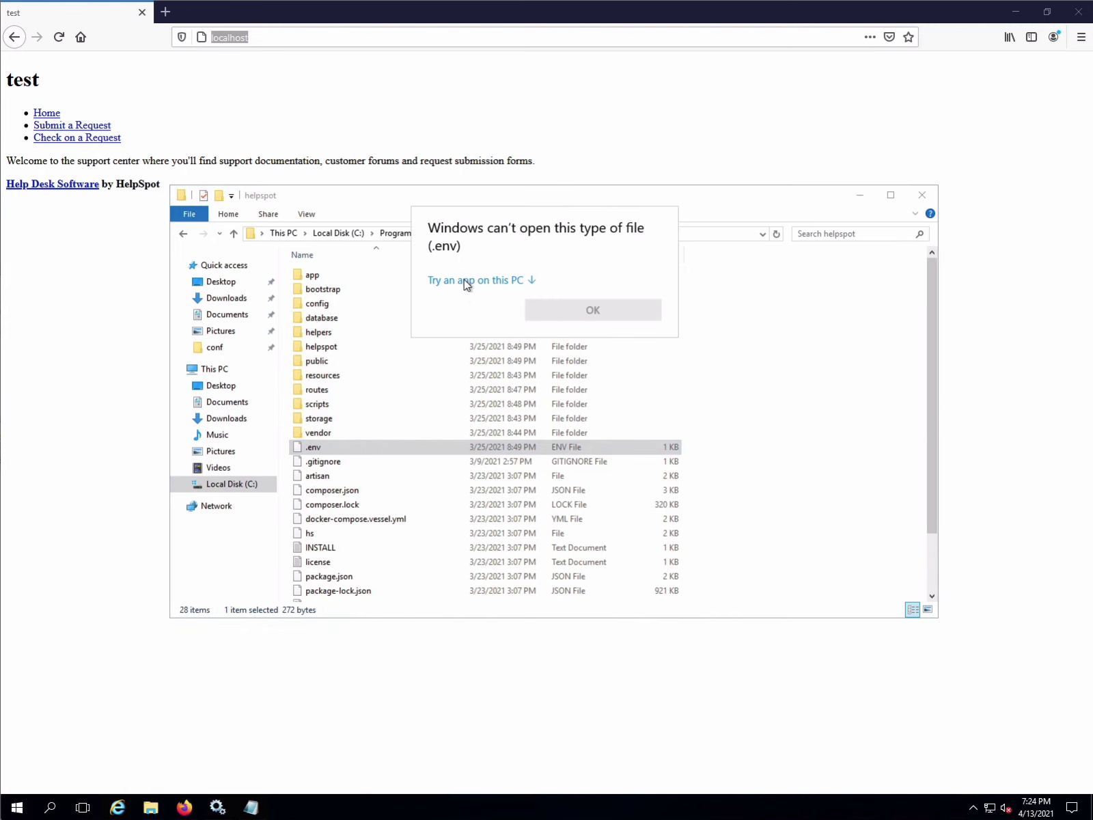
left_click(465, 283)
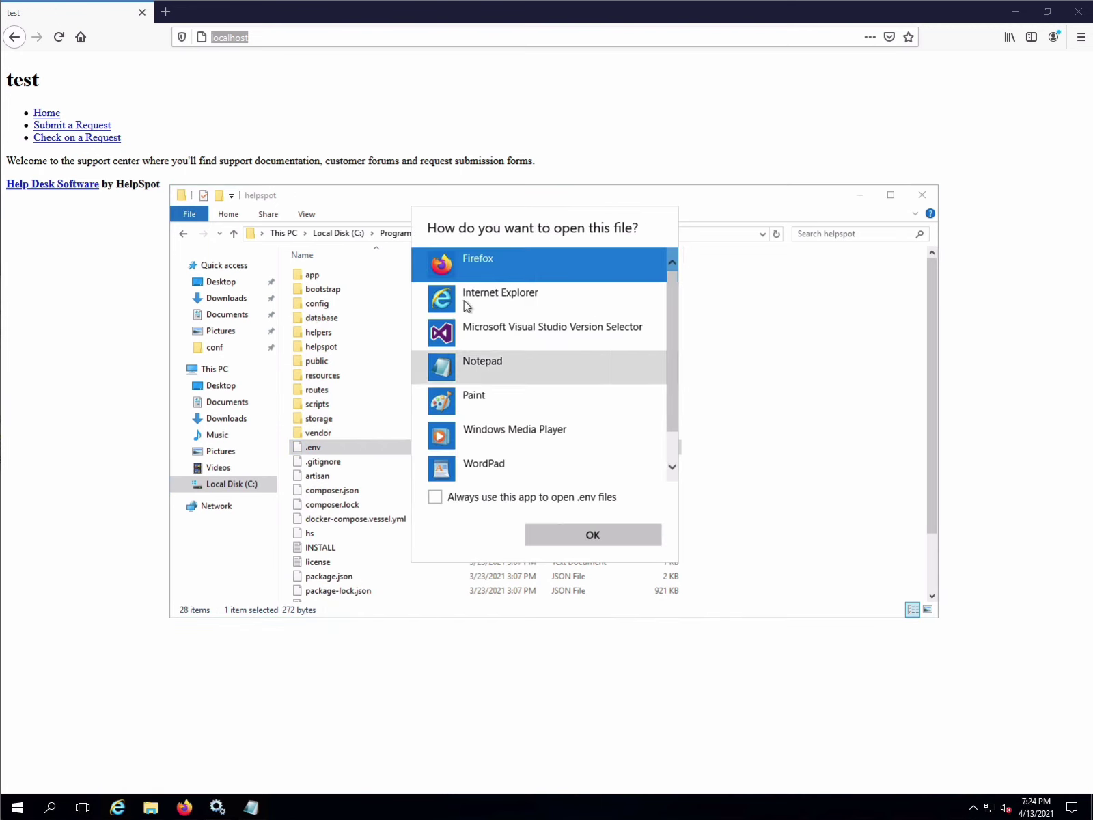
left_click(452, 365)
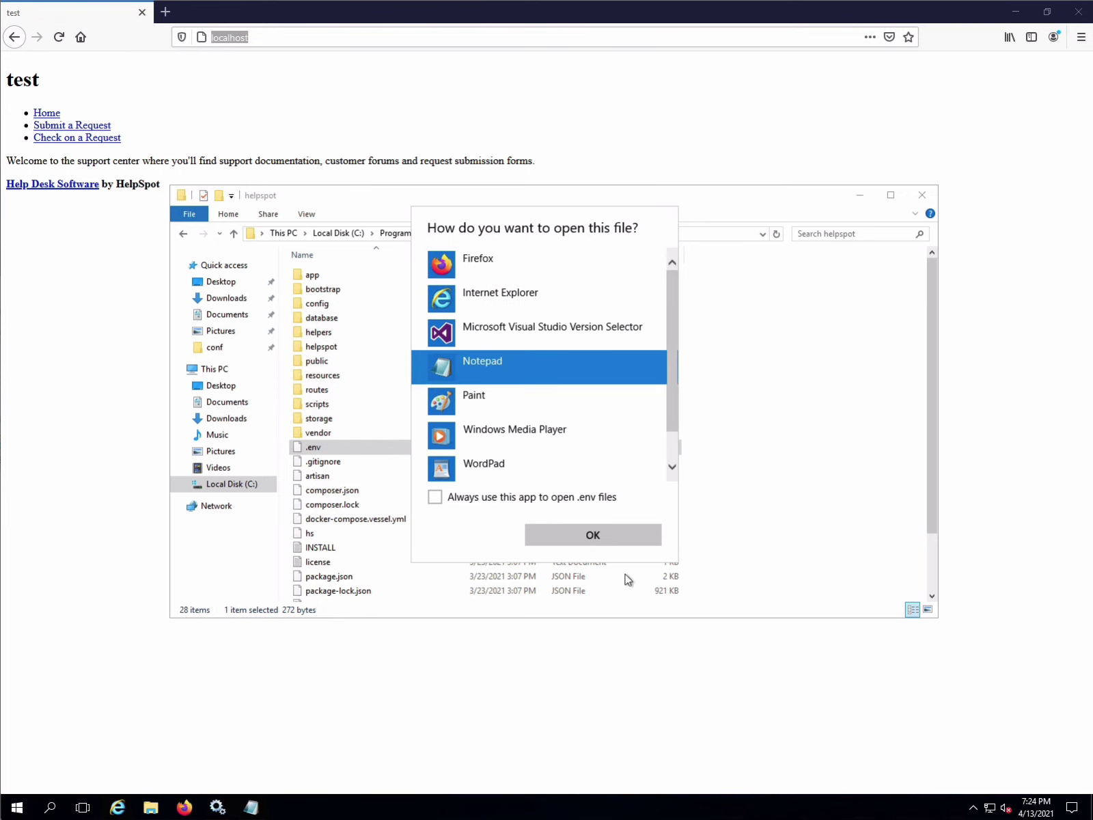
left_click(601, 532)
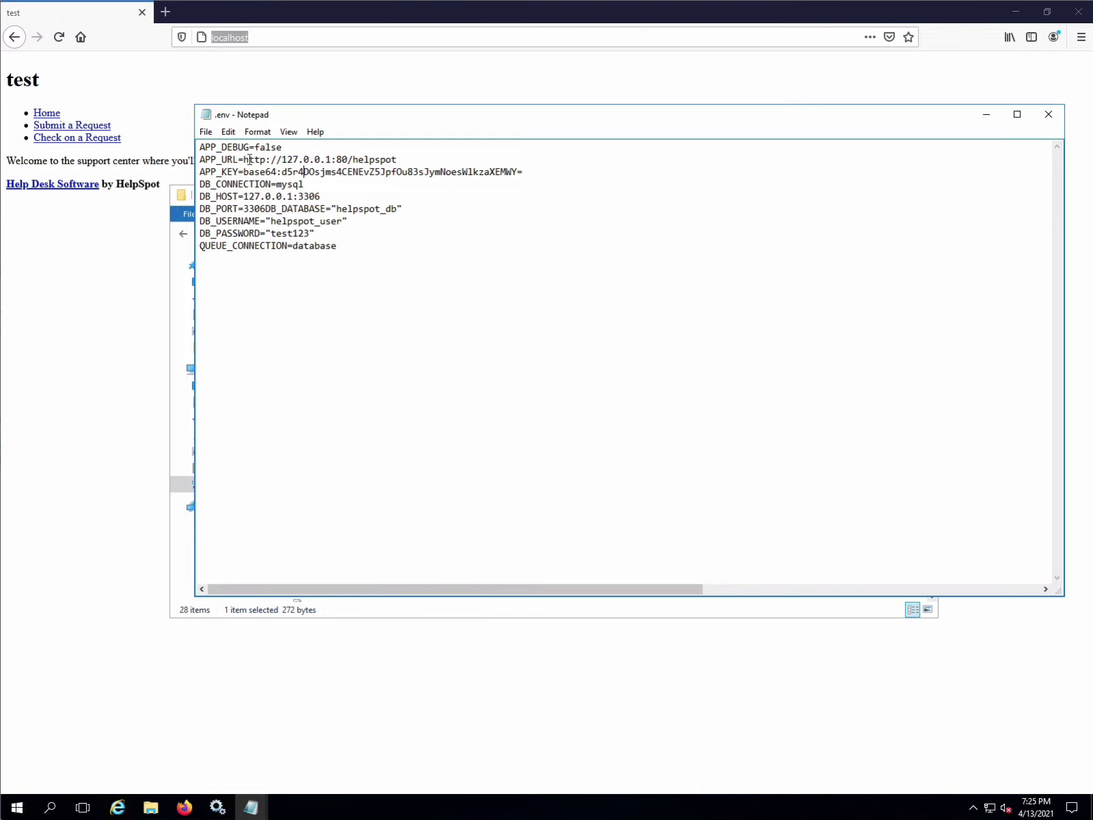
left_click_drag(248, 159, 405, 160)
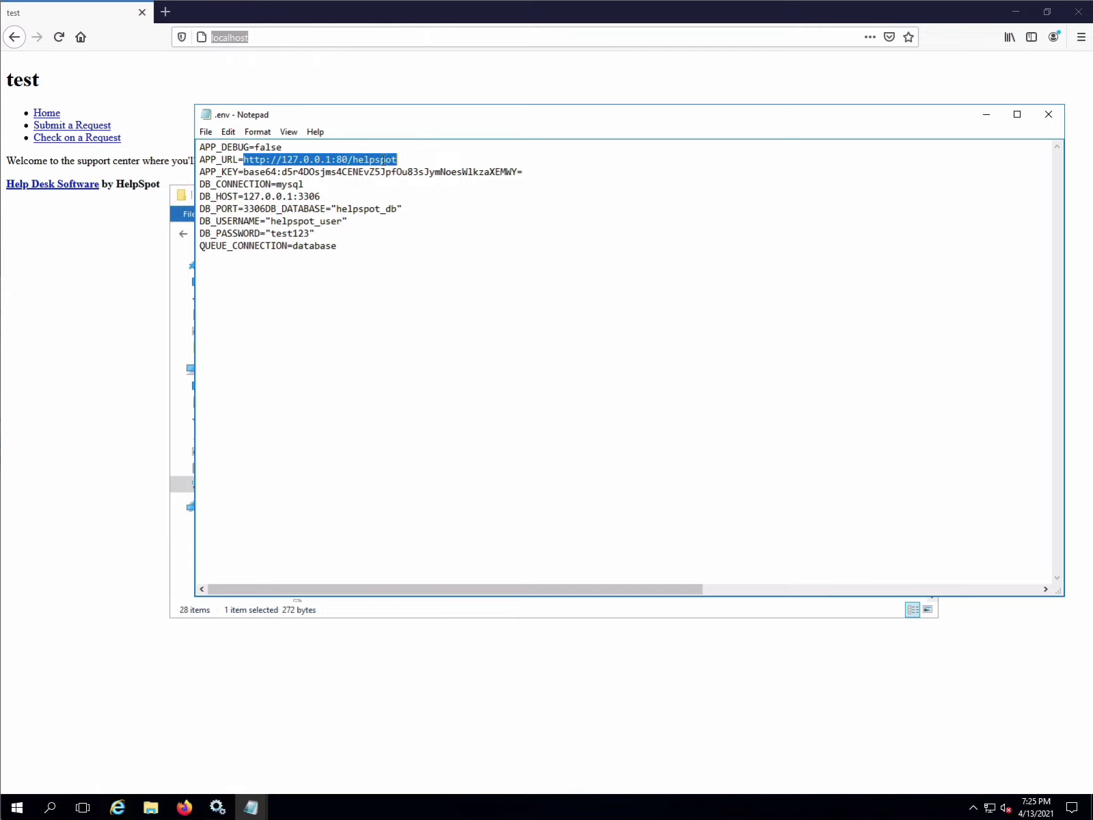
left_click(408, 159)
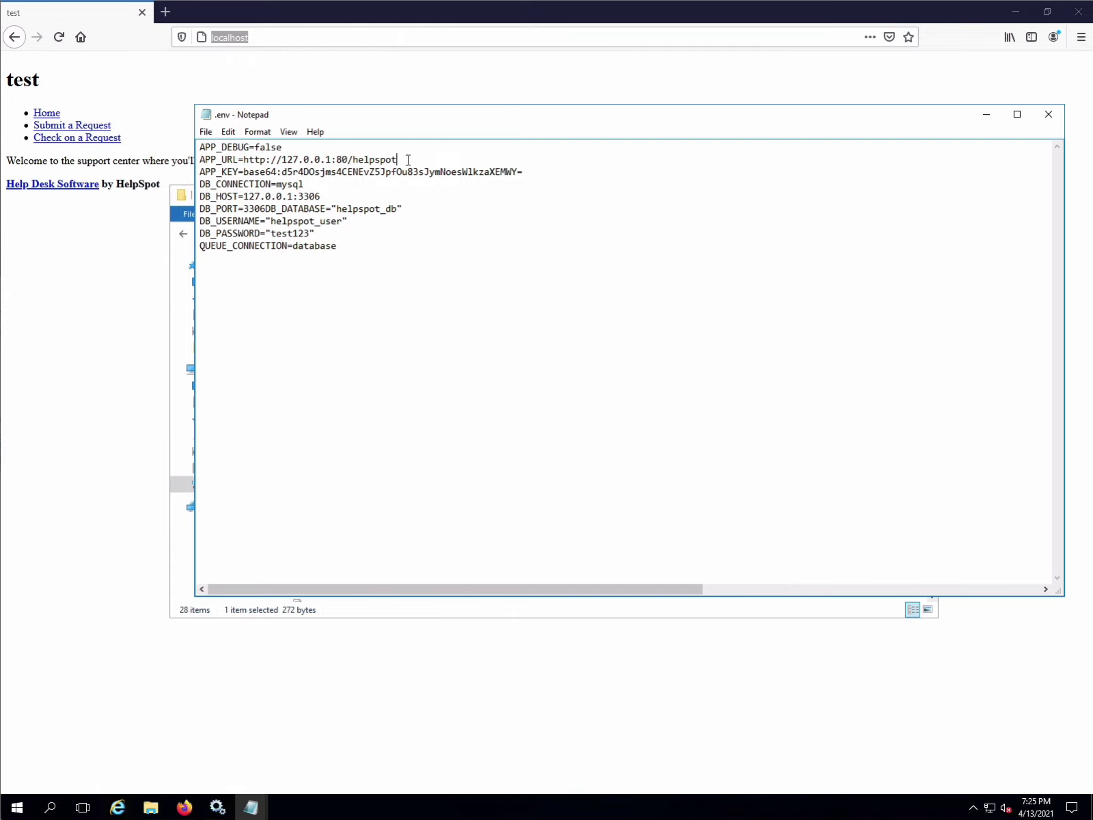
left_click_drag(398, 159, 334, 158)
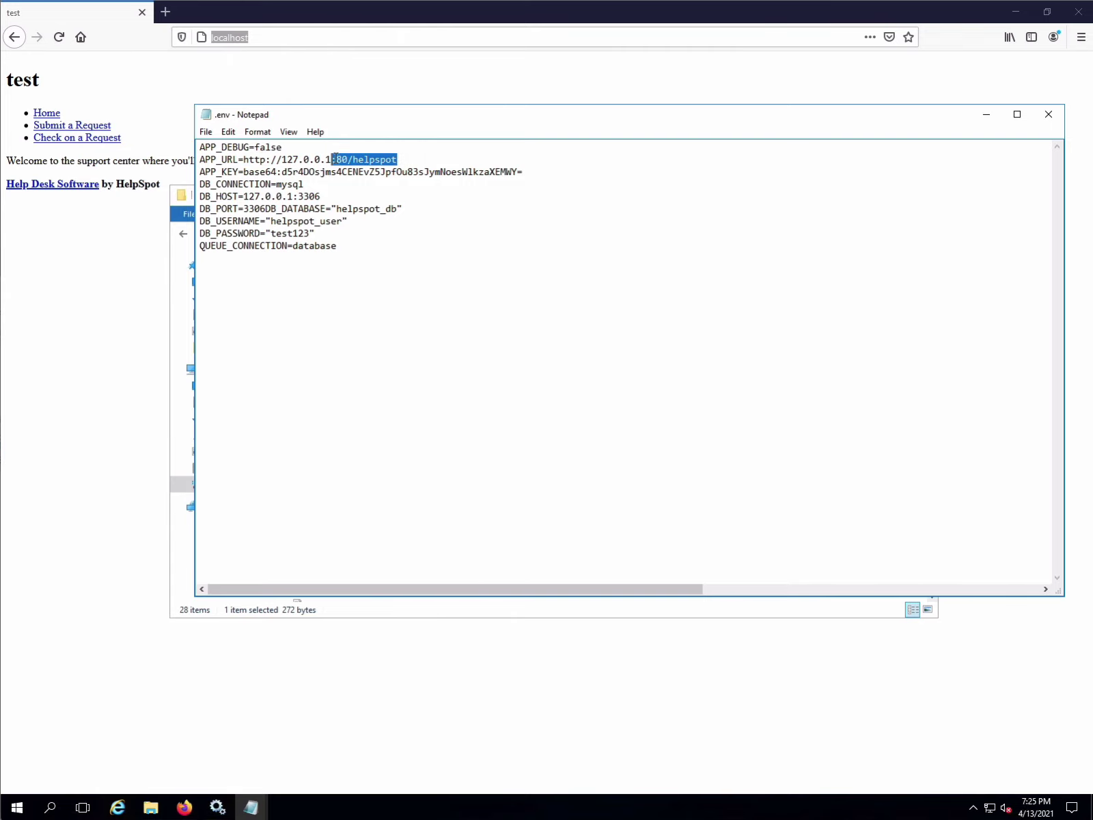
key("Delete")
key("Delete")
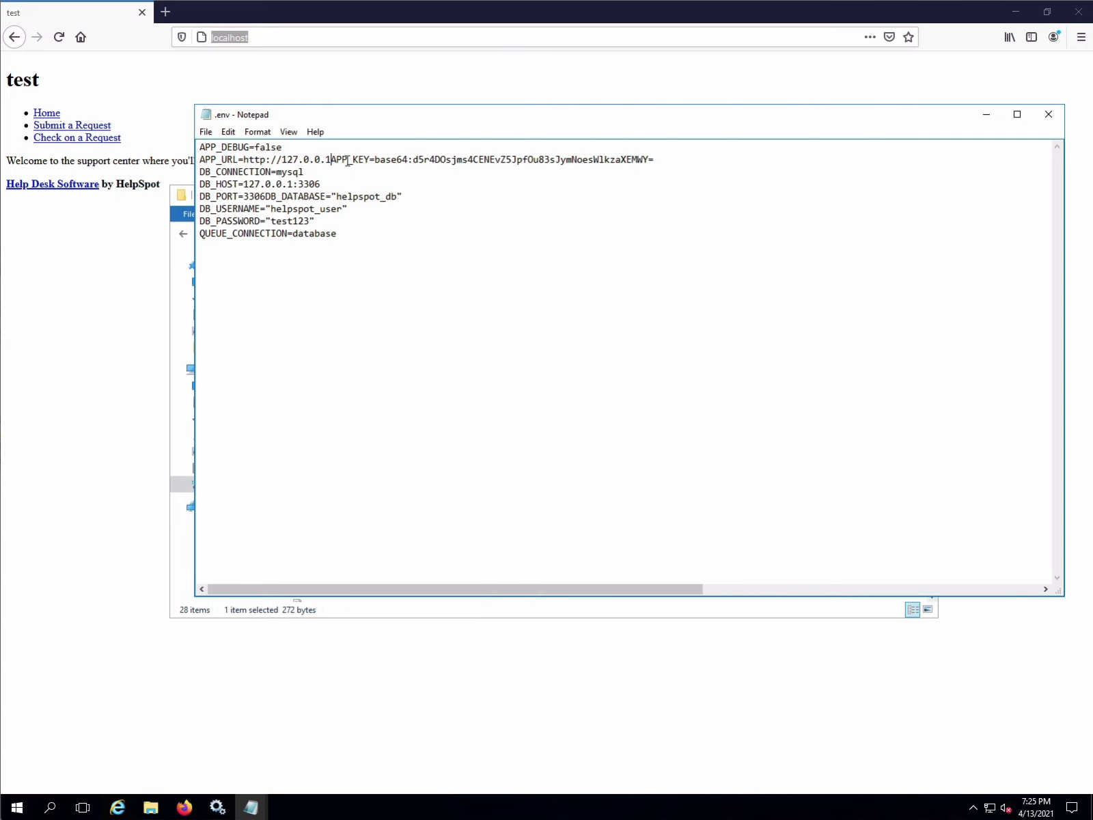
key("Return")
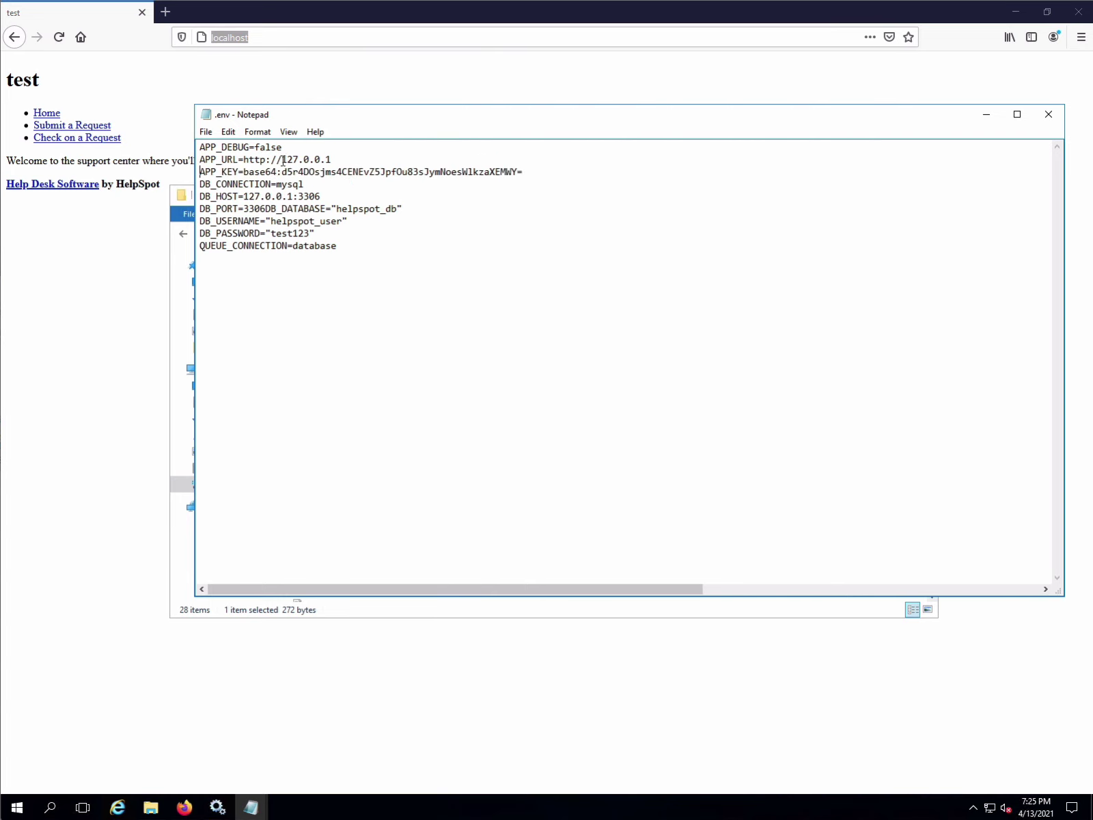
left_click_drag(281, 159, 340, 159)
type("localhost")
left_click(206, 132)
left_click(227, 178)
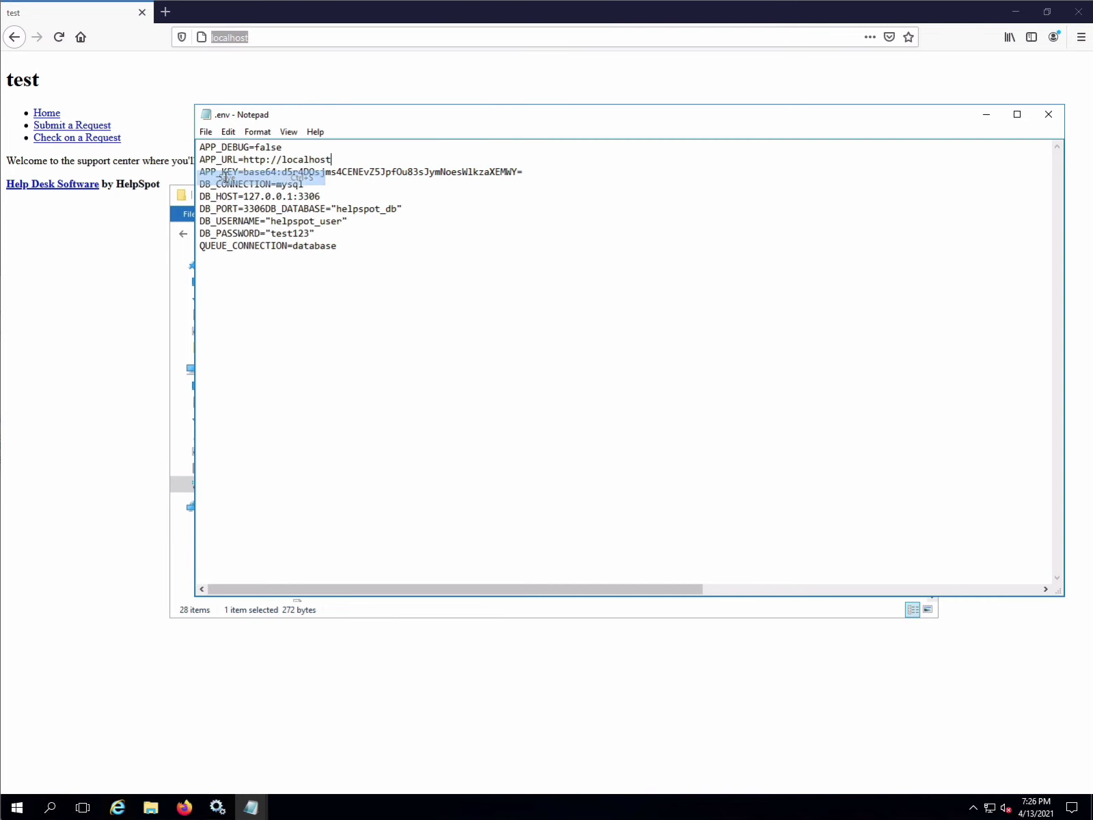
- Reload the localhost support portal in Firefox so it appears fully styled
left_click(146, 304)
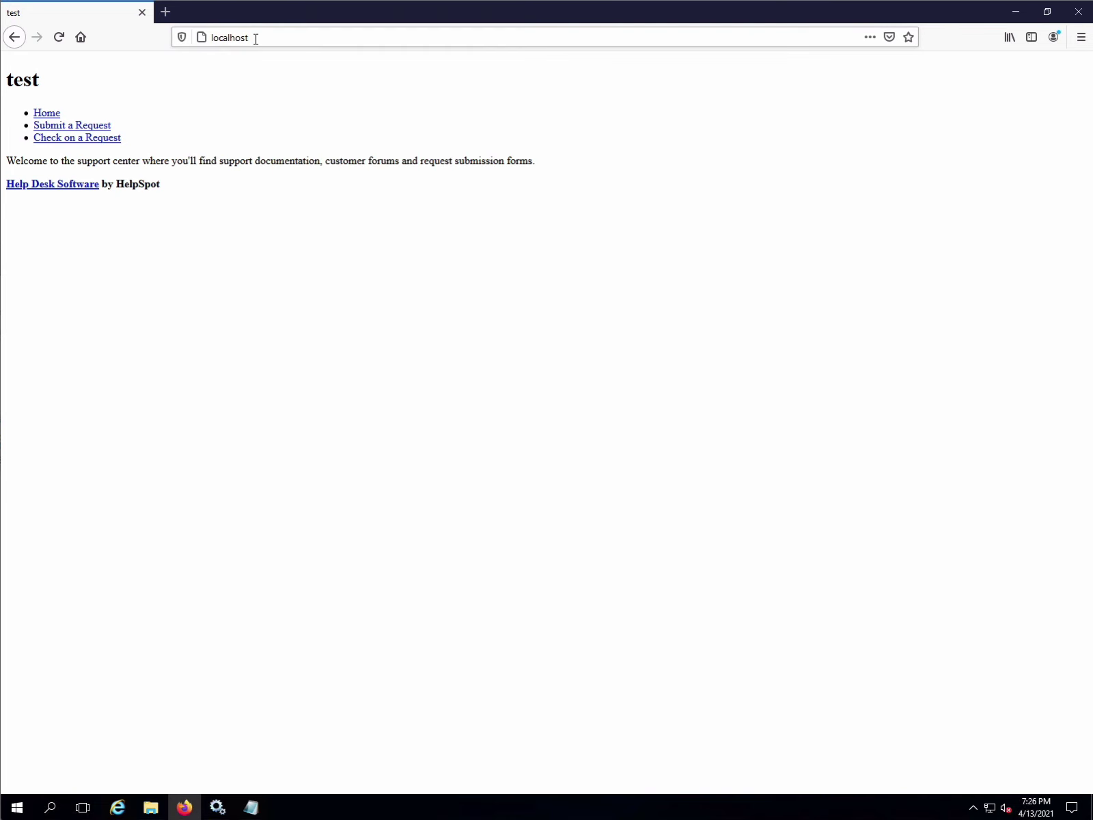
left_click(257, 37)
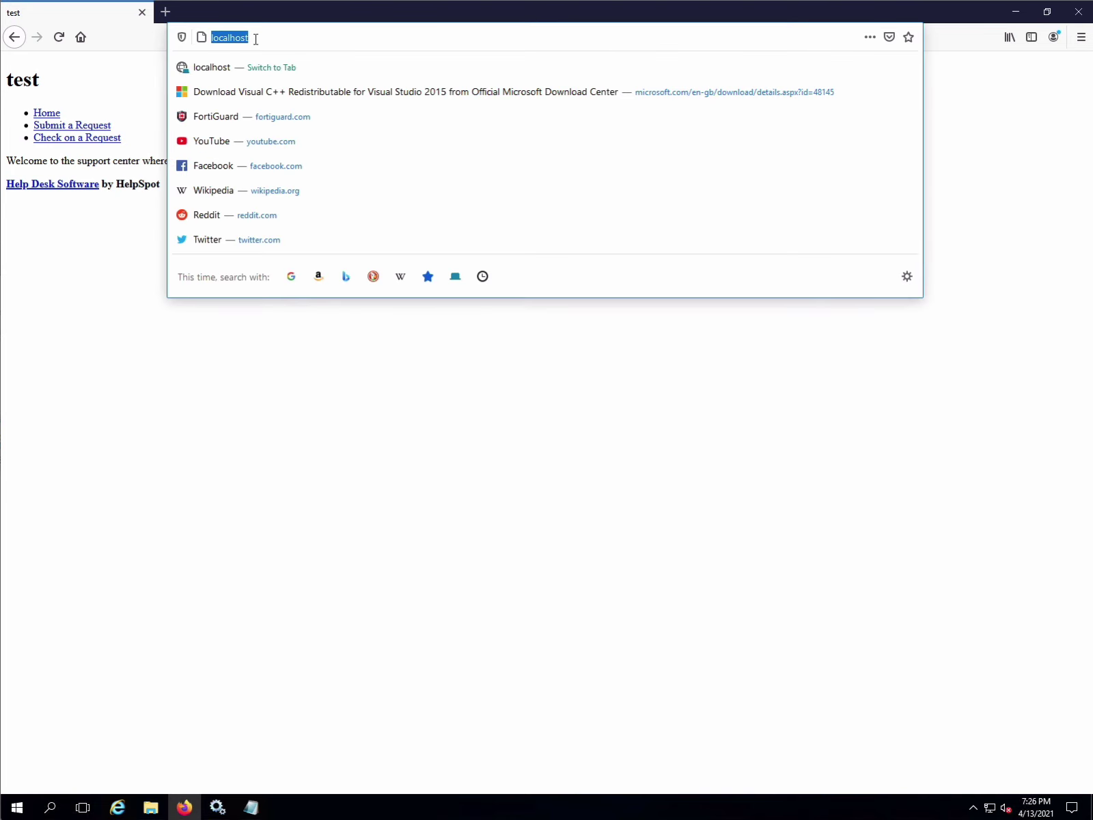
left_click(58, 37)
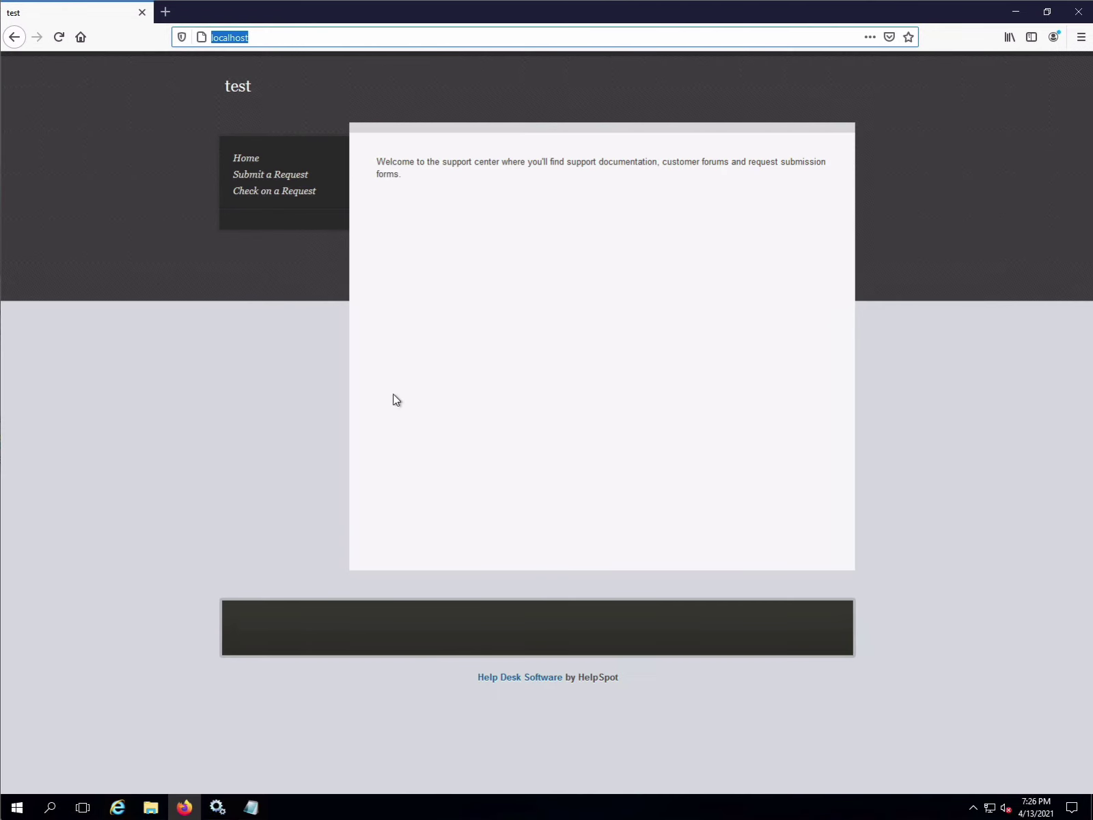
left_click(395, 291)
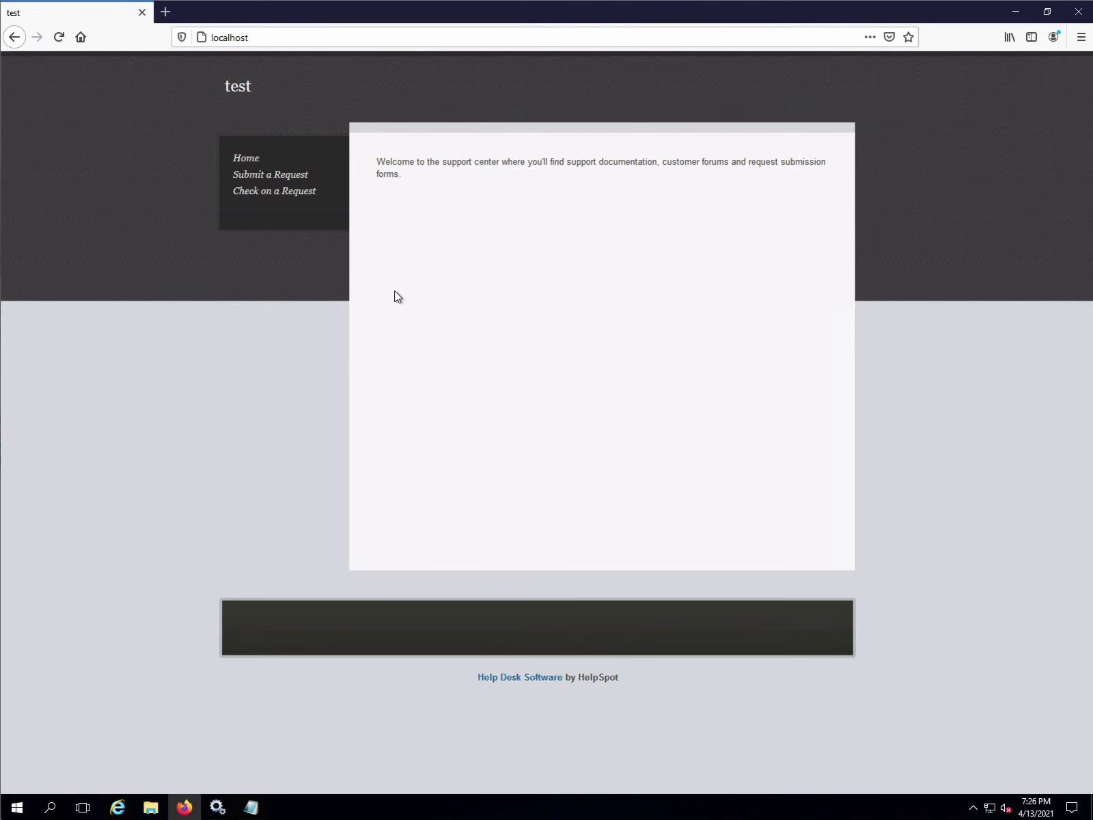
- Go to localhost/admin, which redirects to the HelpSpot login page
left_click(278, 39)
left_click(279, 39)
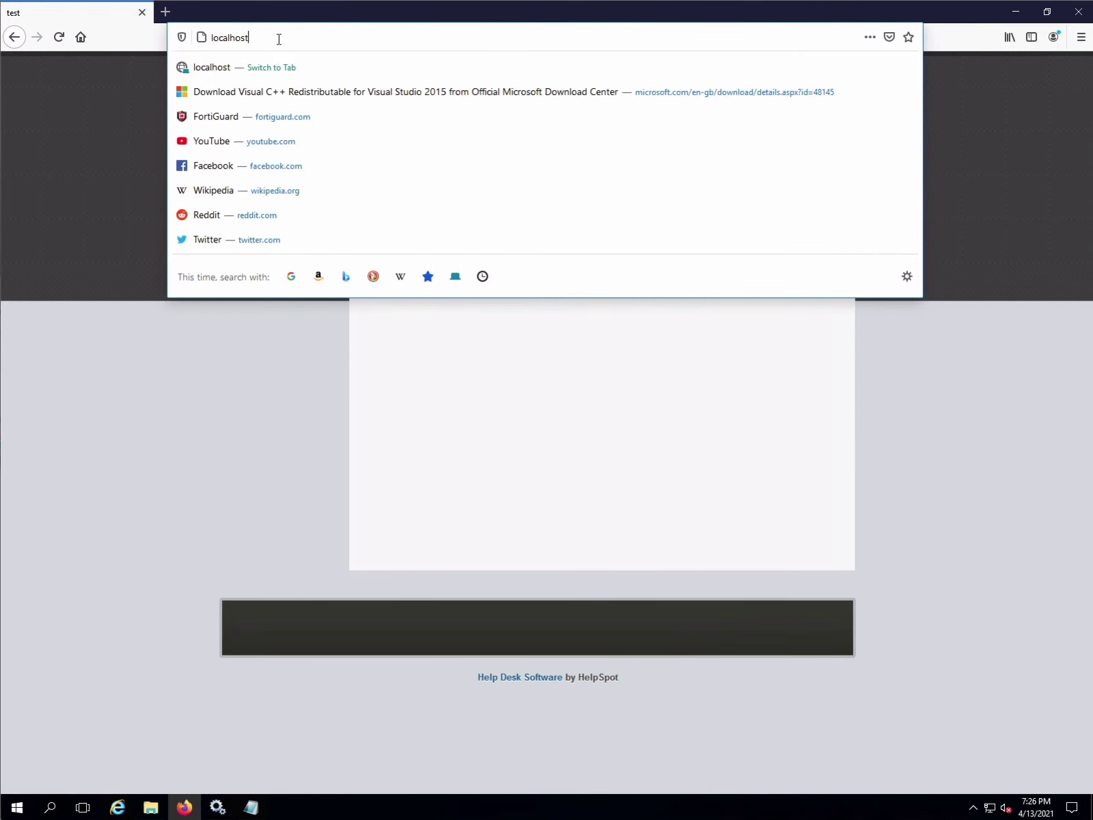
type("/admin")
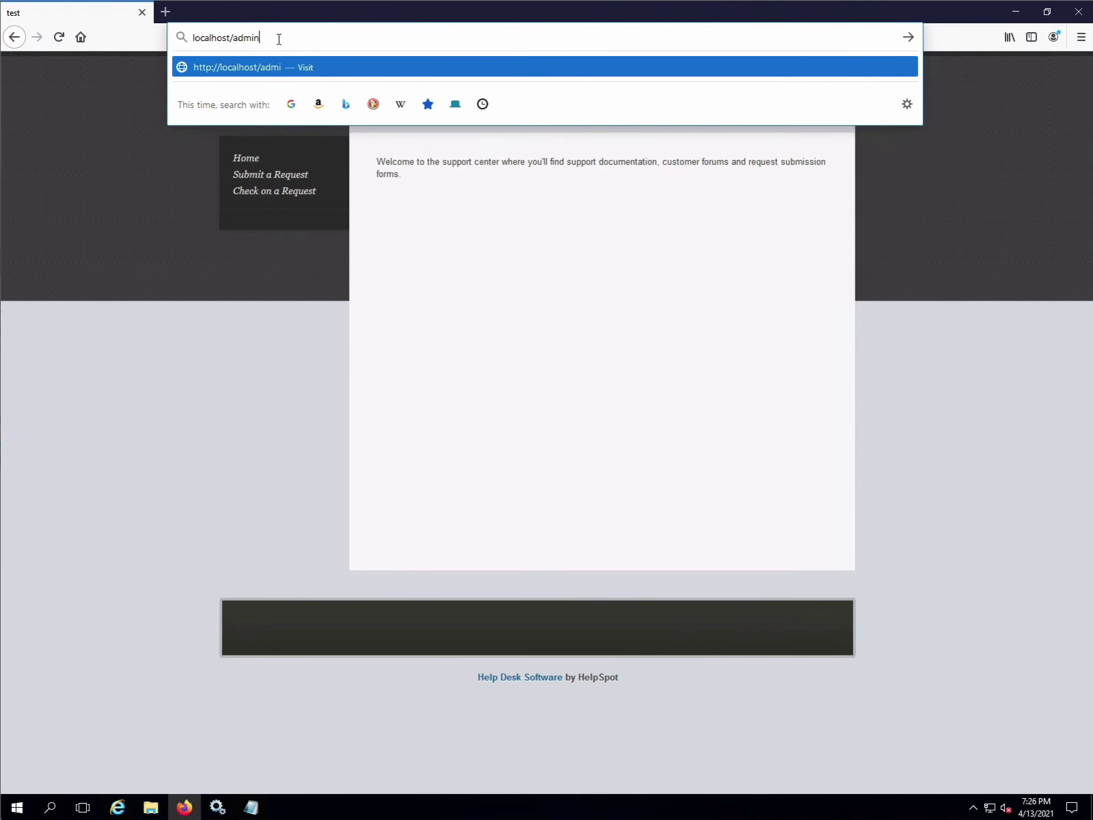
key("Return")
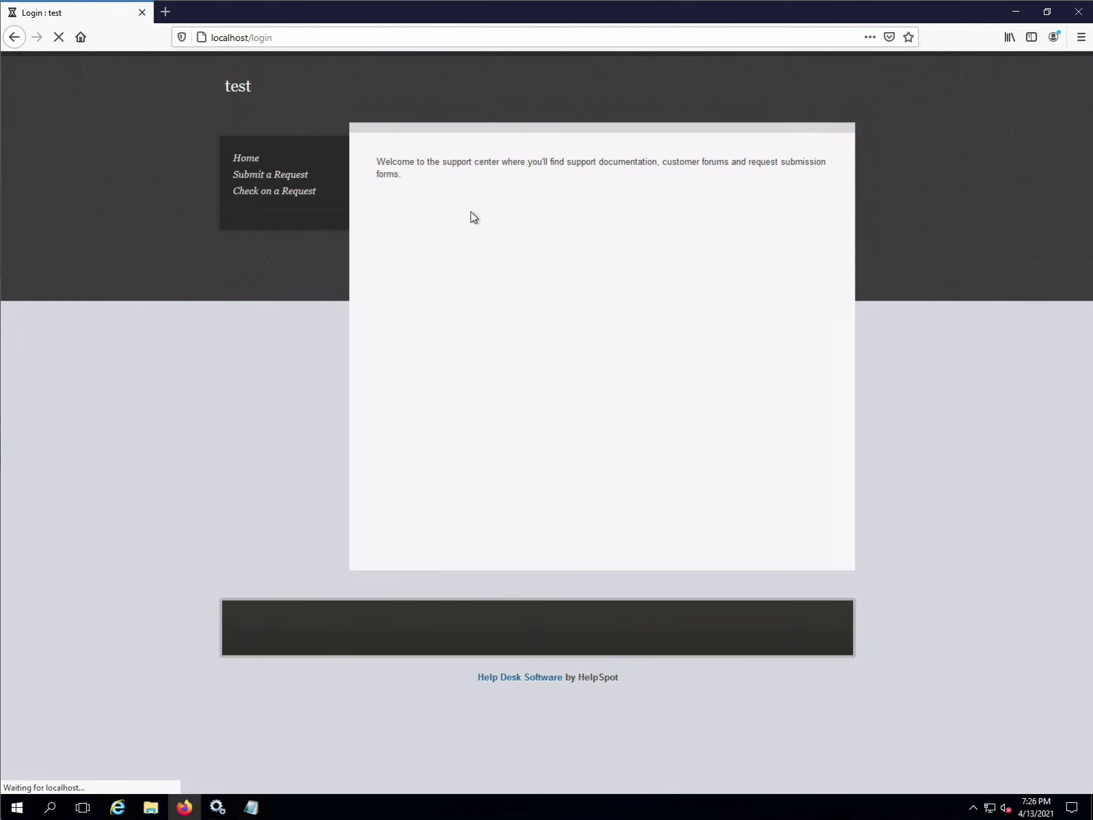